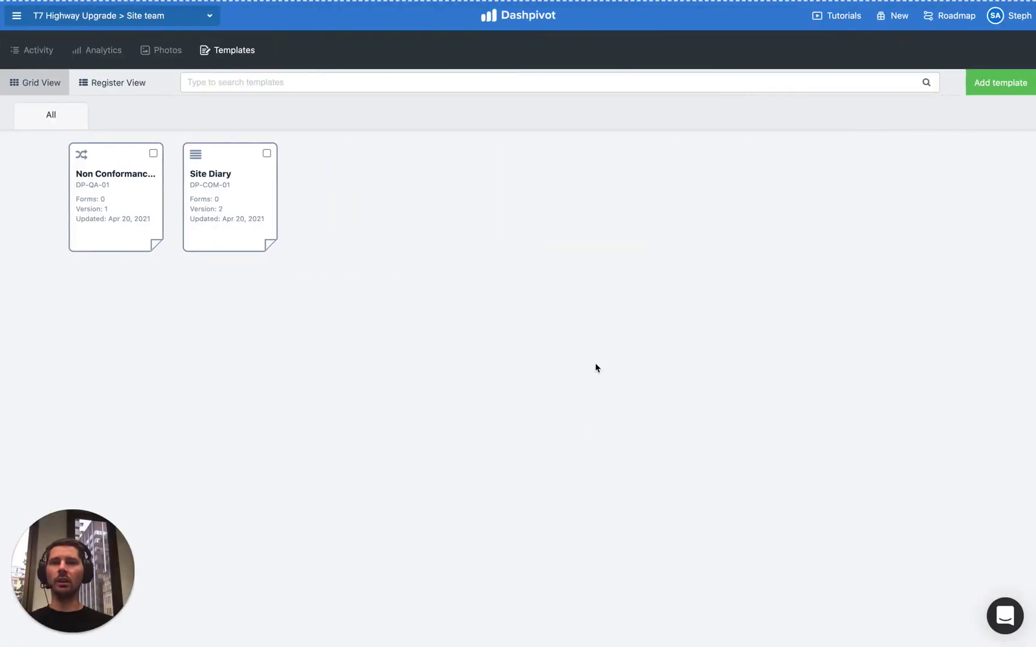
- Open the Site Diary template card and answer Yes to the delays-on-site question
left_click(240, 182)
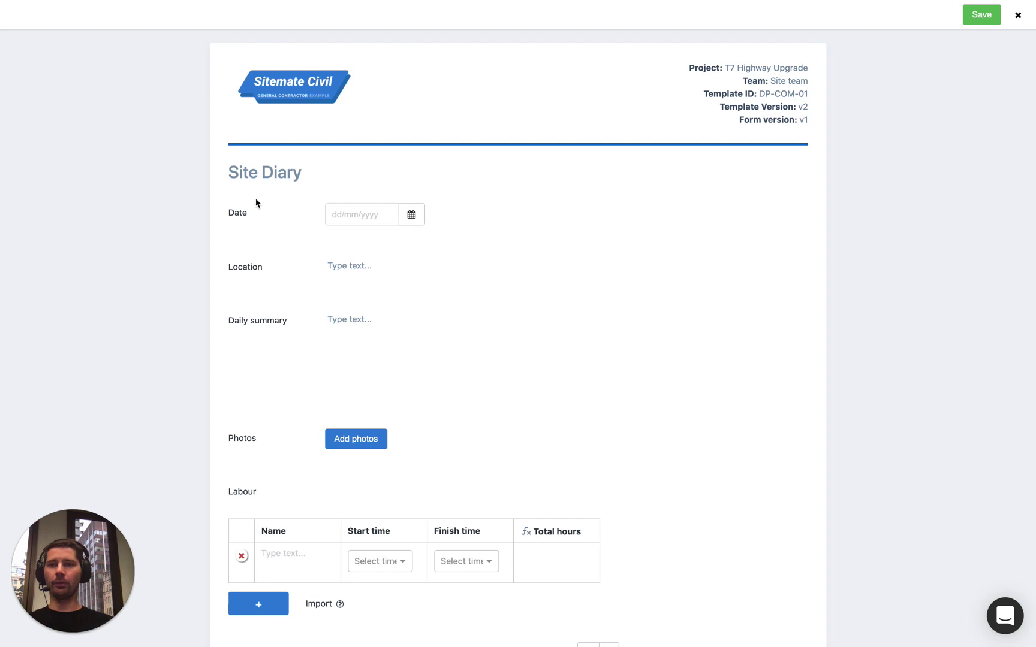
scroll(302, 153, "down", 1)
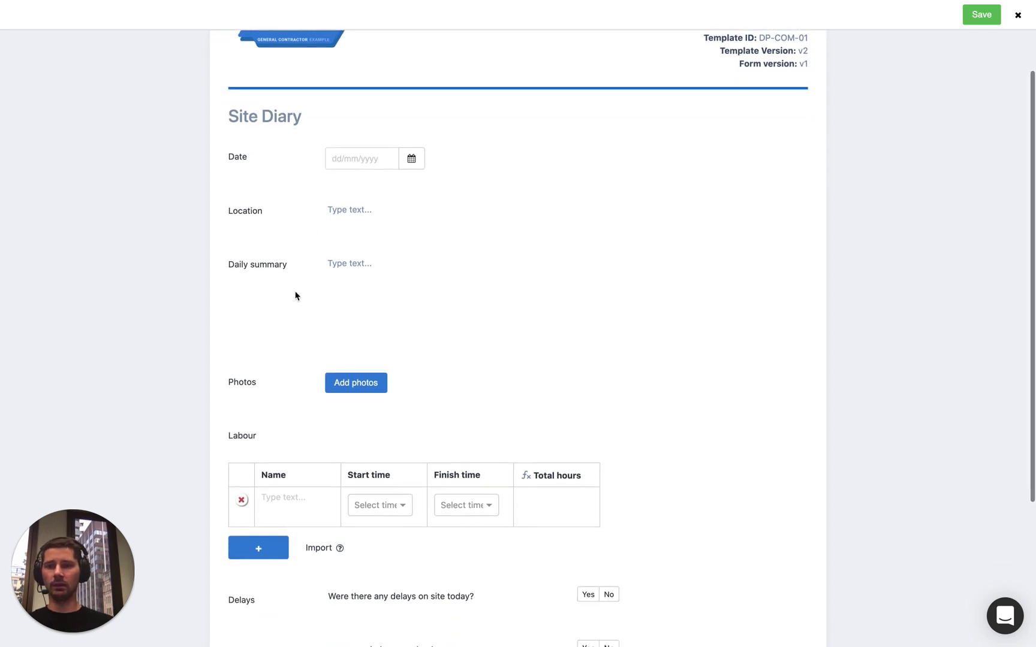
scroll(290, 228, "down", 1)
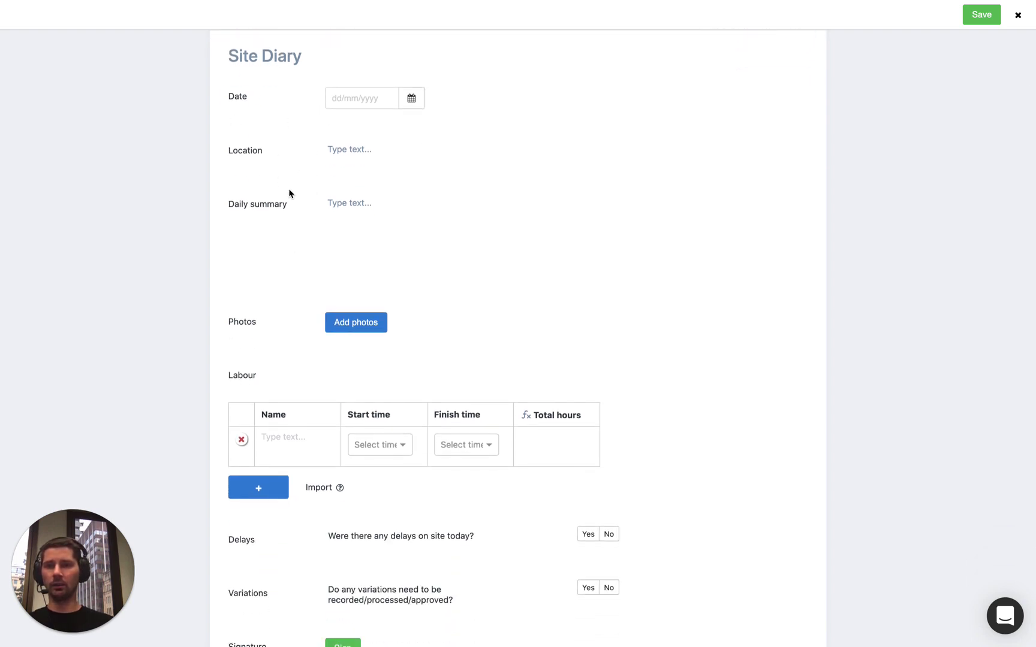
scroll(285, 340, "down", 3)
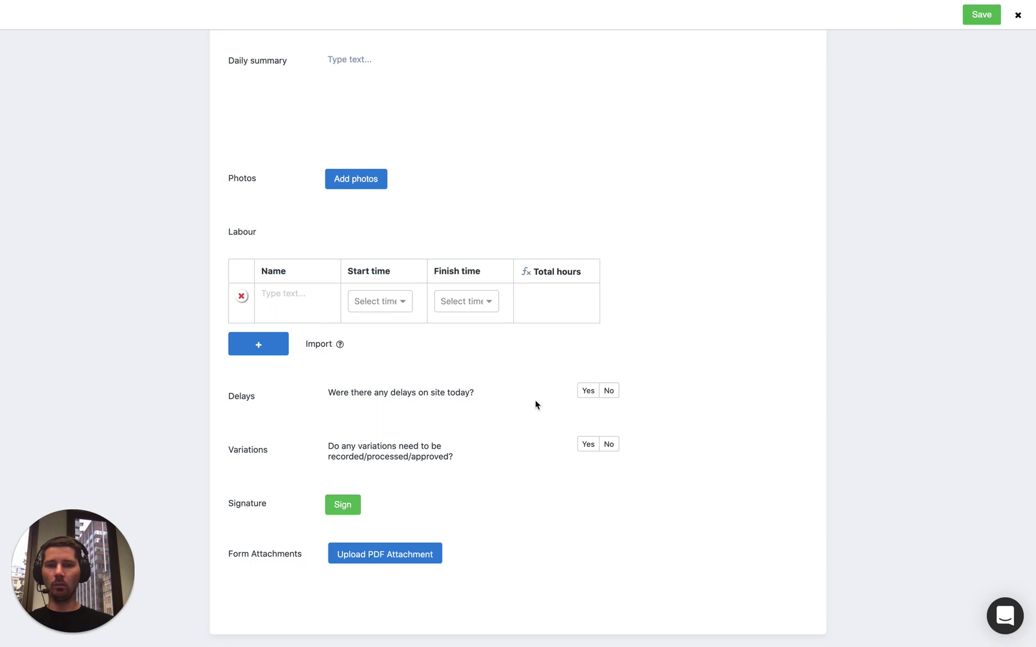
left_click(587, 392)
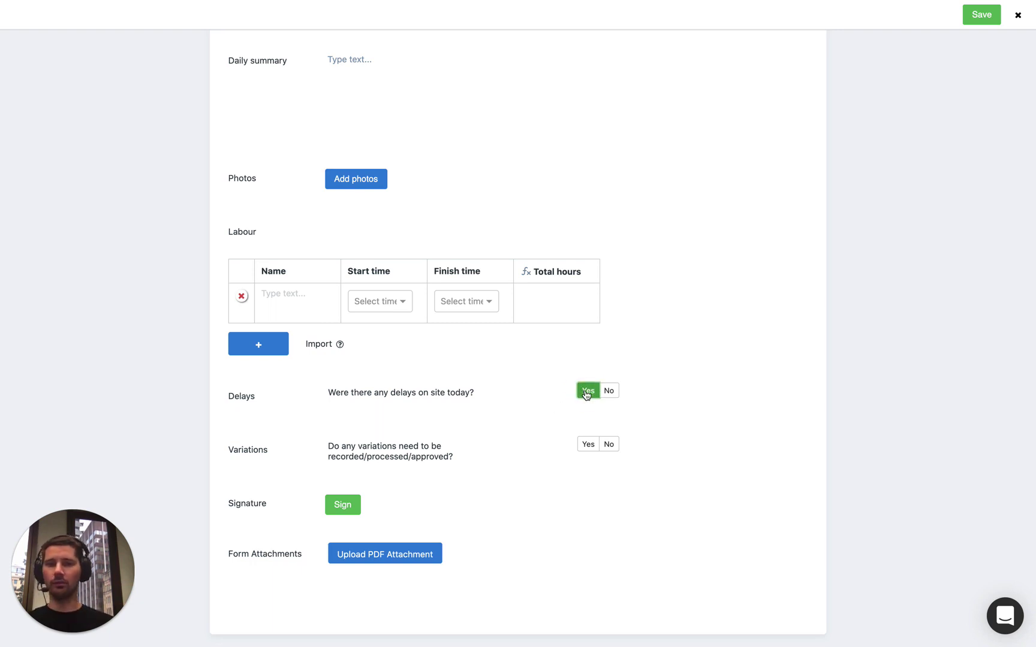
left_click(337, 413)
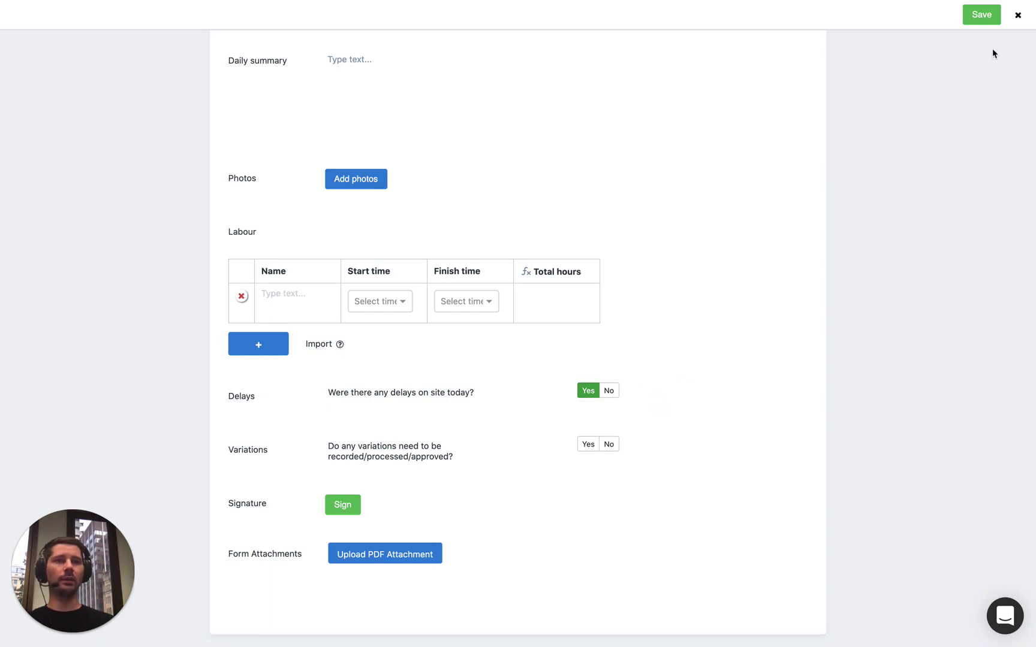
- Discard the unsaved diary, then open the Site Diary template's Delays field for editing
left_click(1017, 15)
left_click(549, 385)
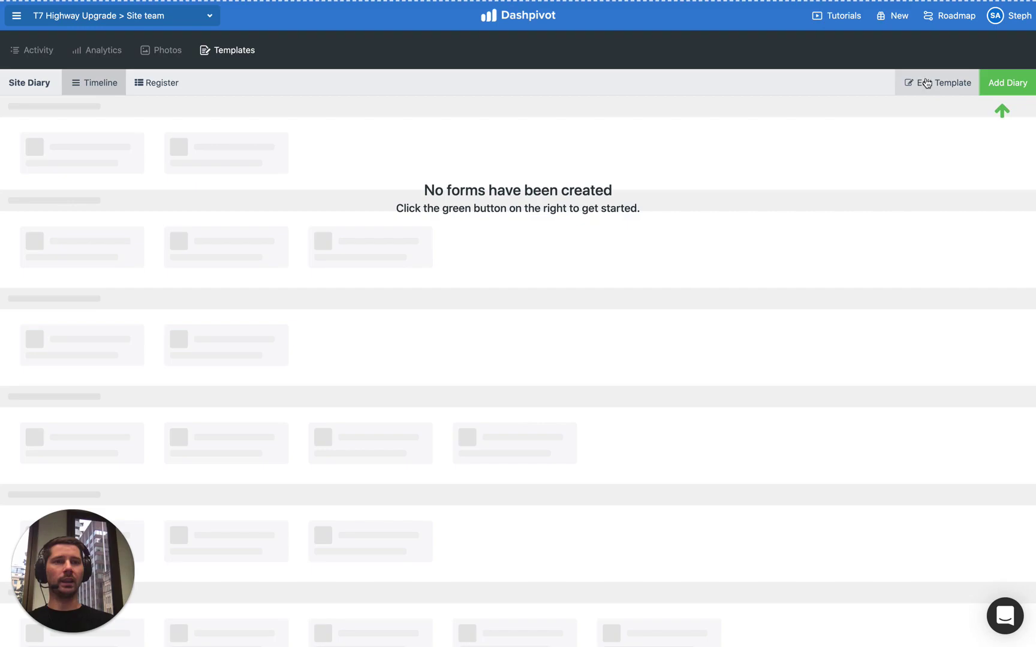
left_click(930, 88)
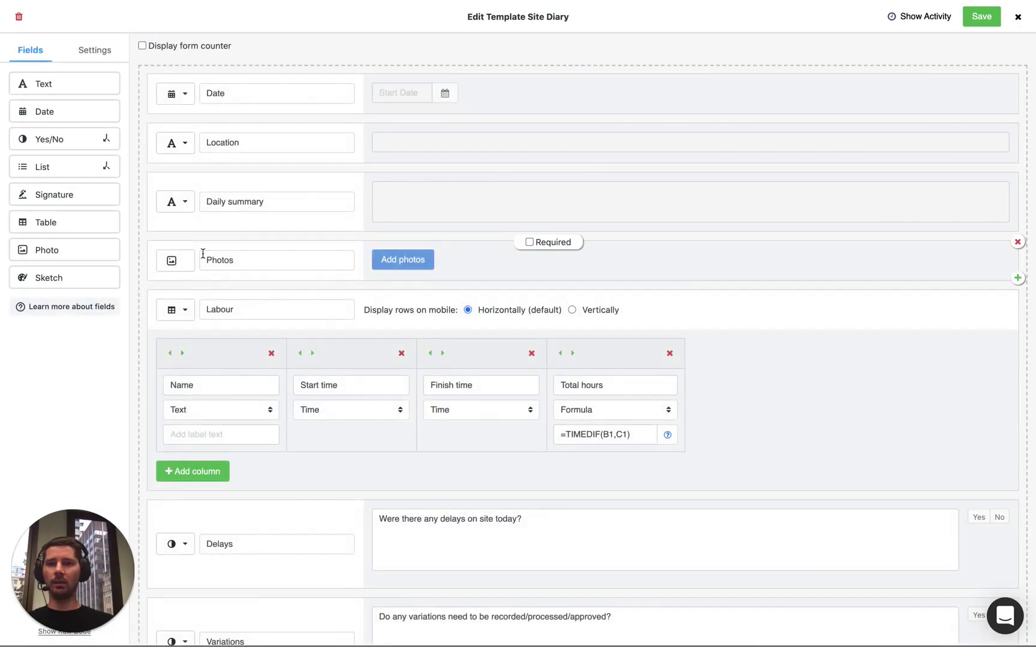
scroll(204, 252, "down", 1)
scroll(204, 252, "down", 4)
mouse_move(258, 367)
mouse_move(537, 367)
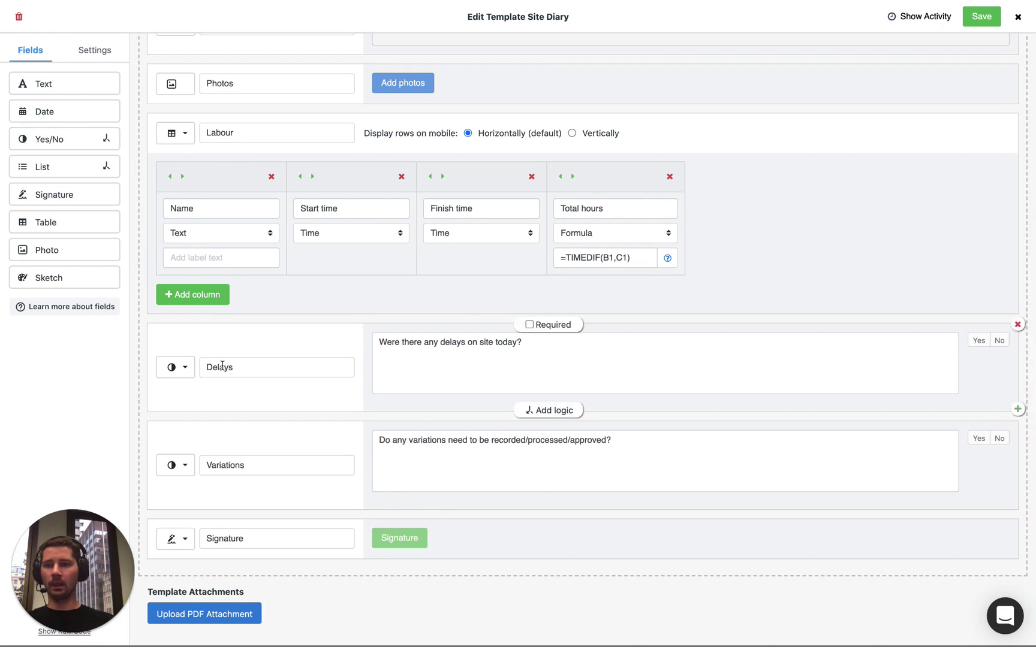
left_click(179, 366)
left_click(164, 459)
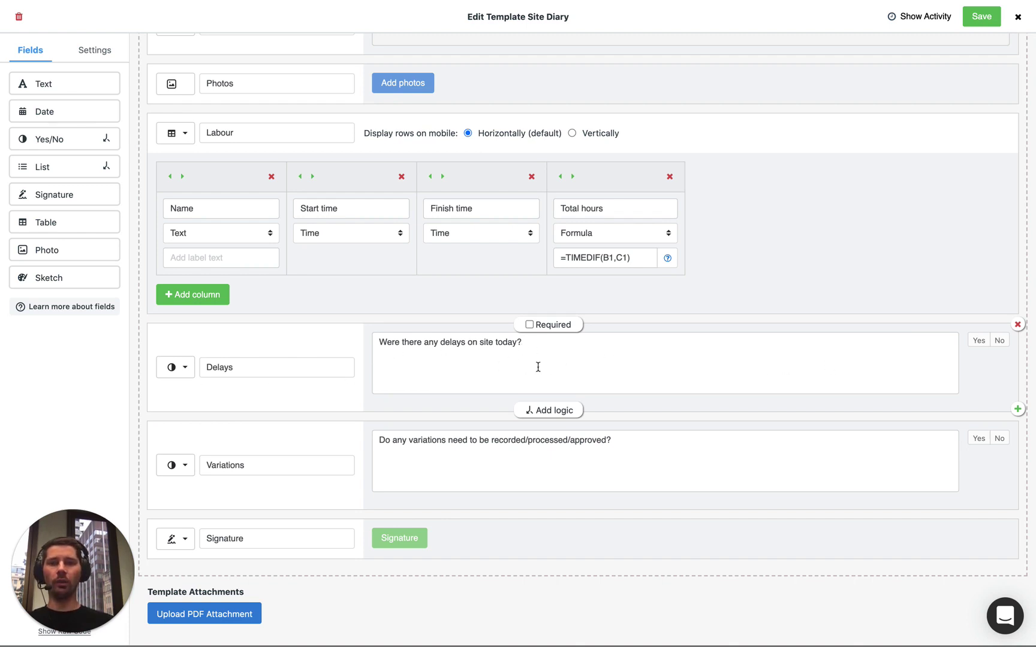
- Add conditional logic to Delays that triggers when the answer equals Yes
left_click(541, 410)
scroll(467, 414, "down", 1)
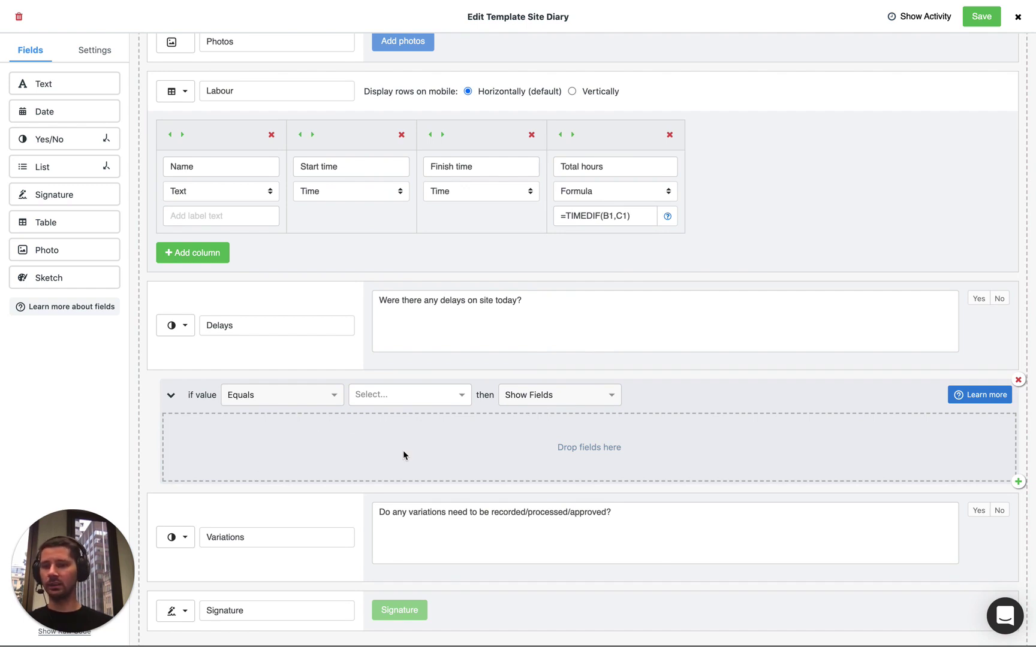
scroll(403, 455, "down", 1)
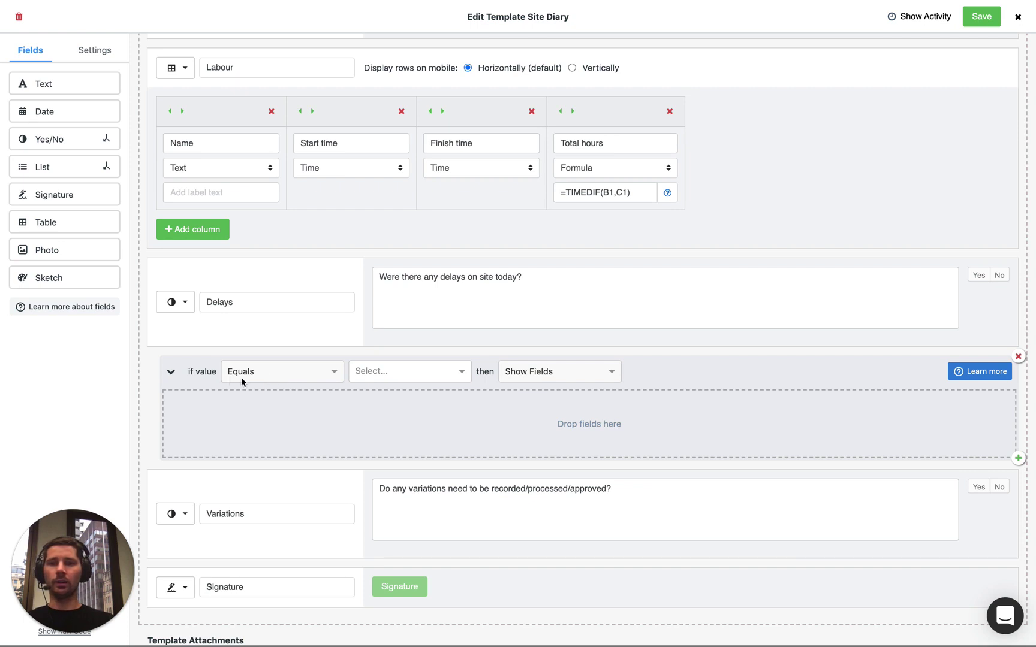
left_click(377, 381)
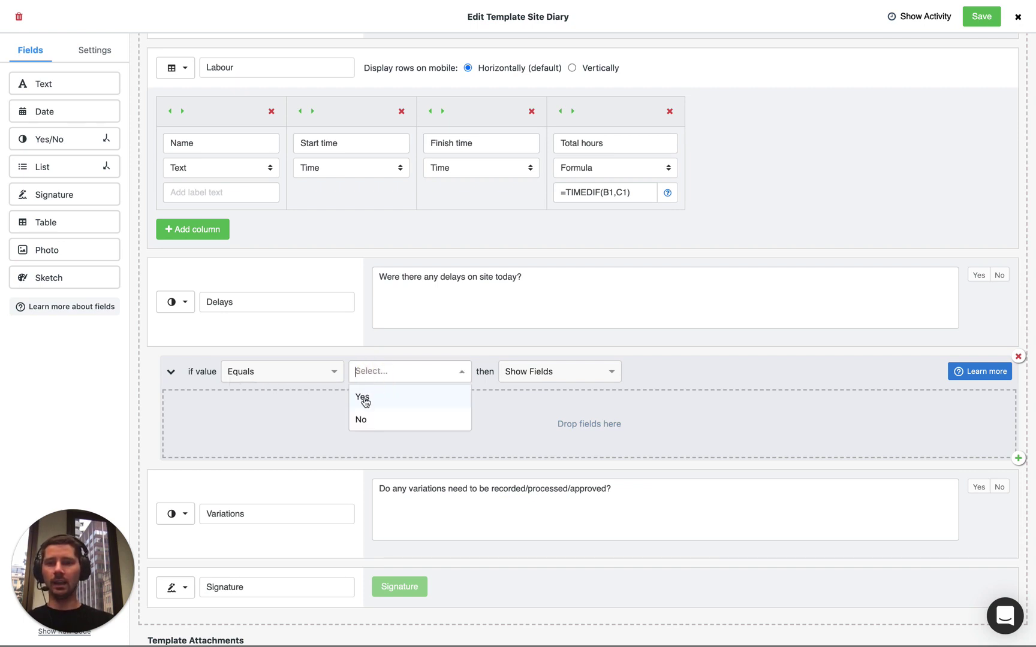
left_click(363, 397)
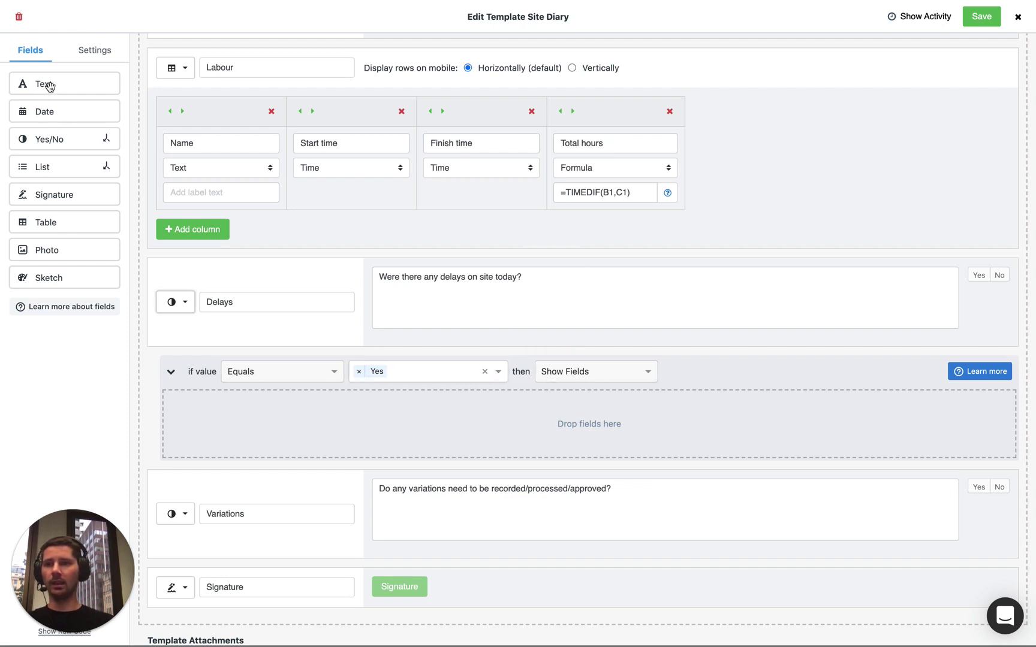
- Add a Description text field inside the Delays Yes condition
mouse_move(43, 84)
left_mouse_down()
mouse_move(209, 423)
mouse_move(219, 418)
left_mouse_up()
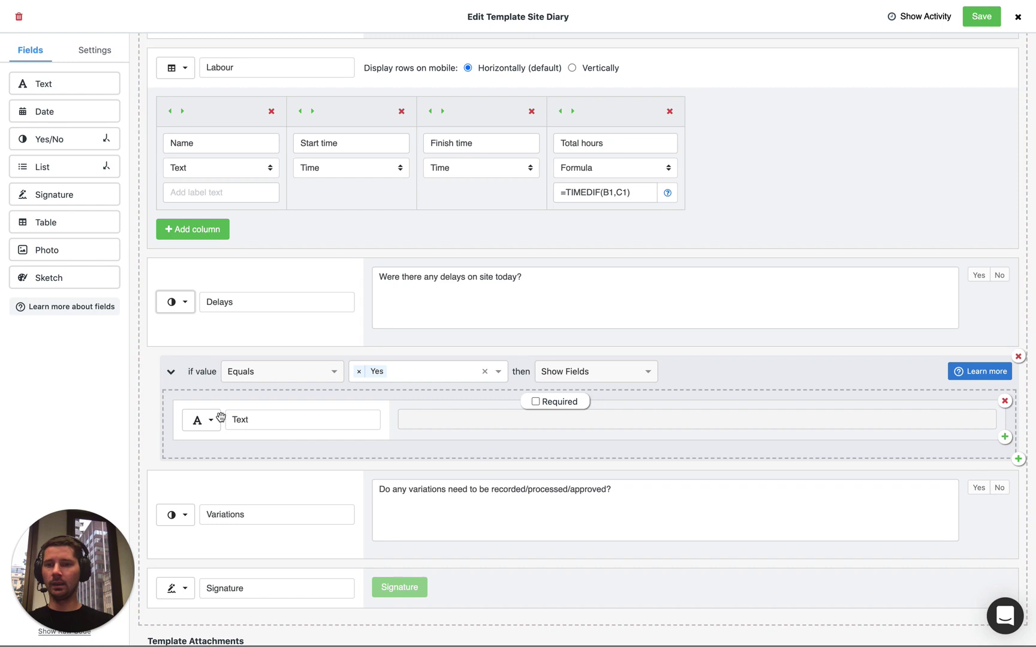
left_click(243, 420)
type("Descriptio")
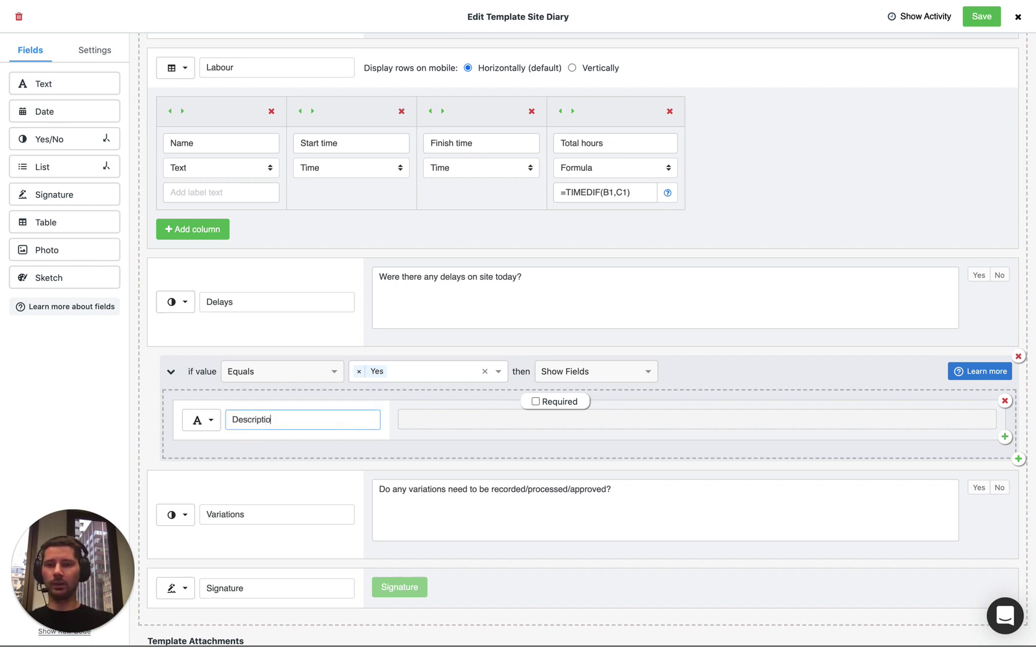
type("n")
- Add a date-and-time range field named 'Duration of the delay' above Description
left_click_drag(53, 112, 243, 409)
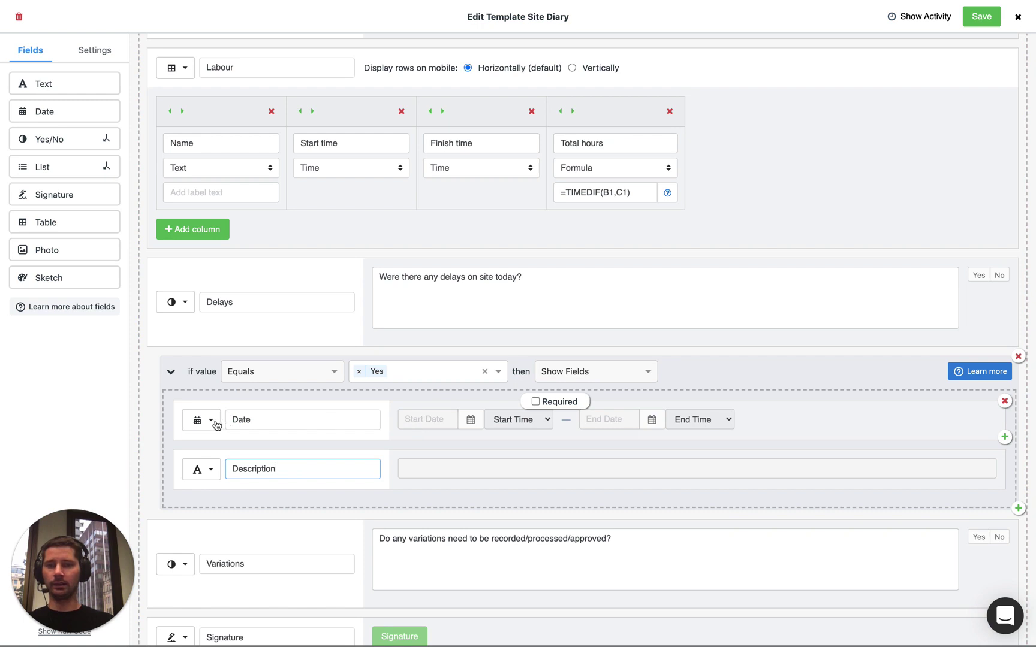
left_click(210, 420)
left_click(219, 443)
double_click(243, 419)
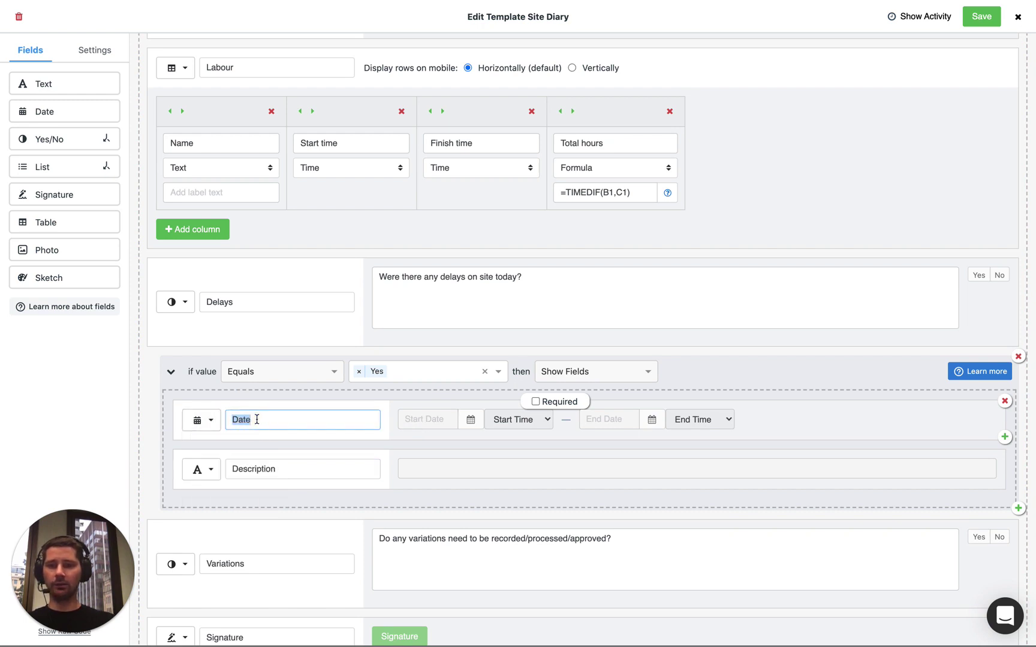
type("Duration")
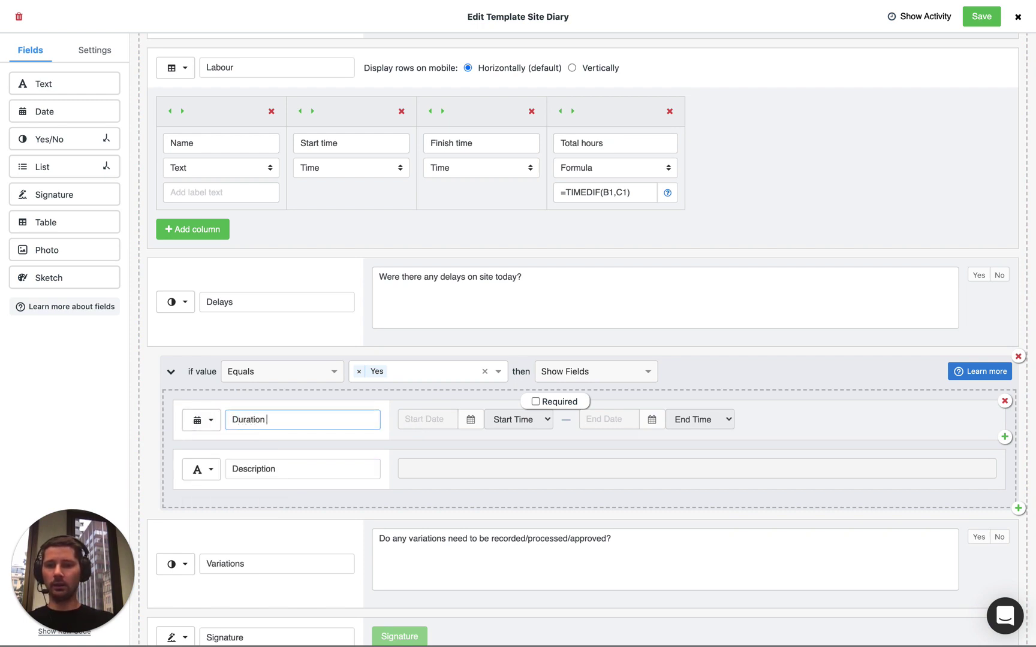
type(" of the delay")
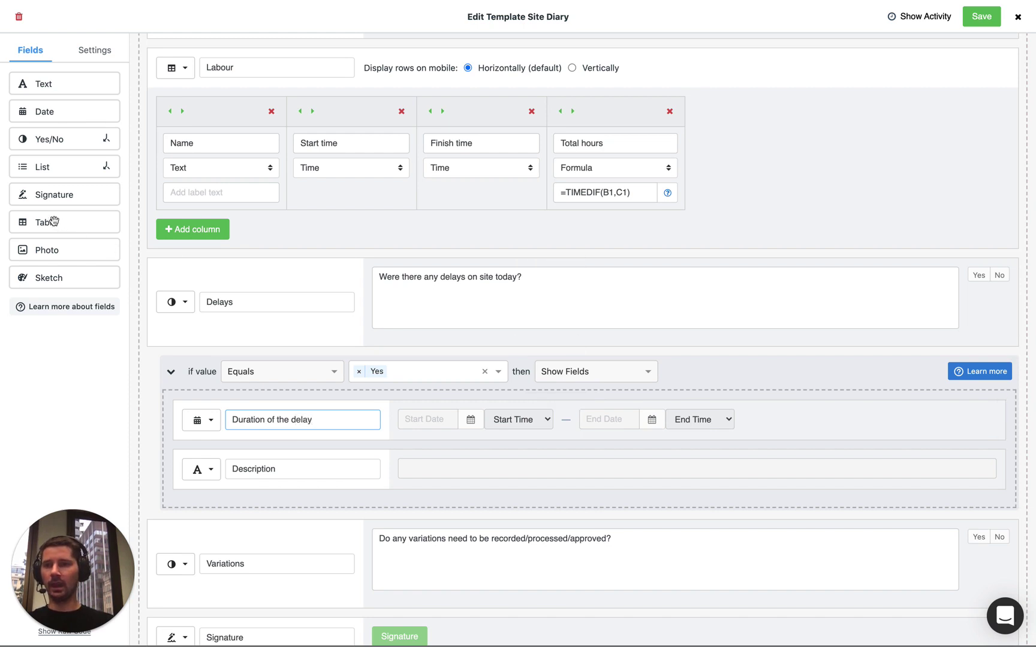
- Add a Photo field below Description in the Delays condition
mouse_move(48, 250)
left_mouse_down()
mouse_move(240, 514)
mouse_move(241, 503)
left_mouse_up()
scroll(381, 488, "down", 1)
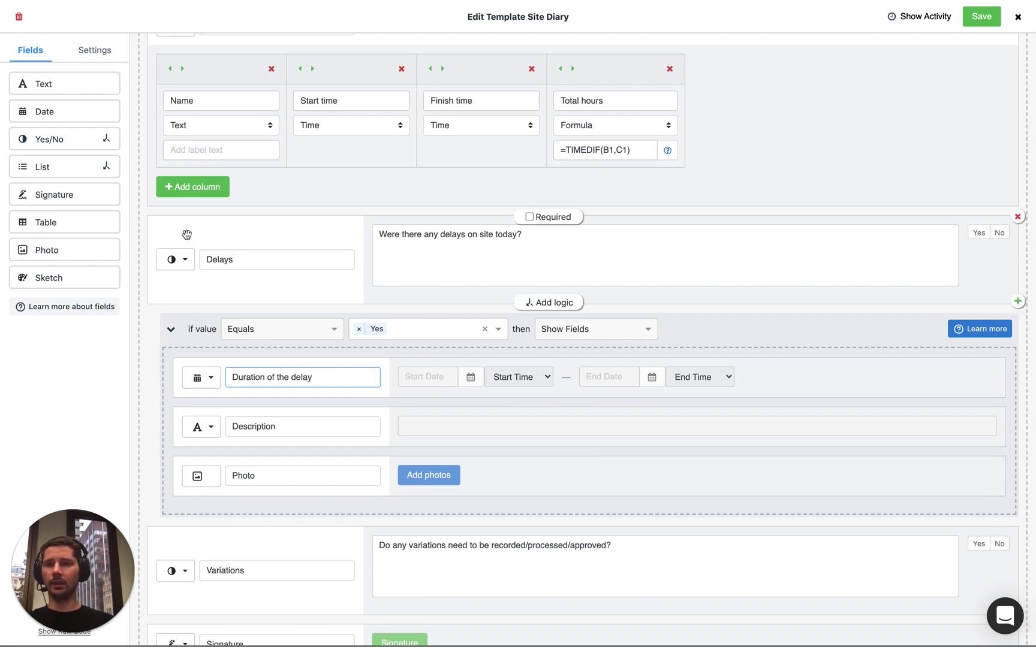
left_click(175, 259)
left_click(203, 282)
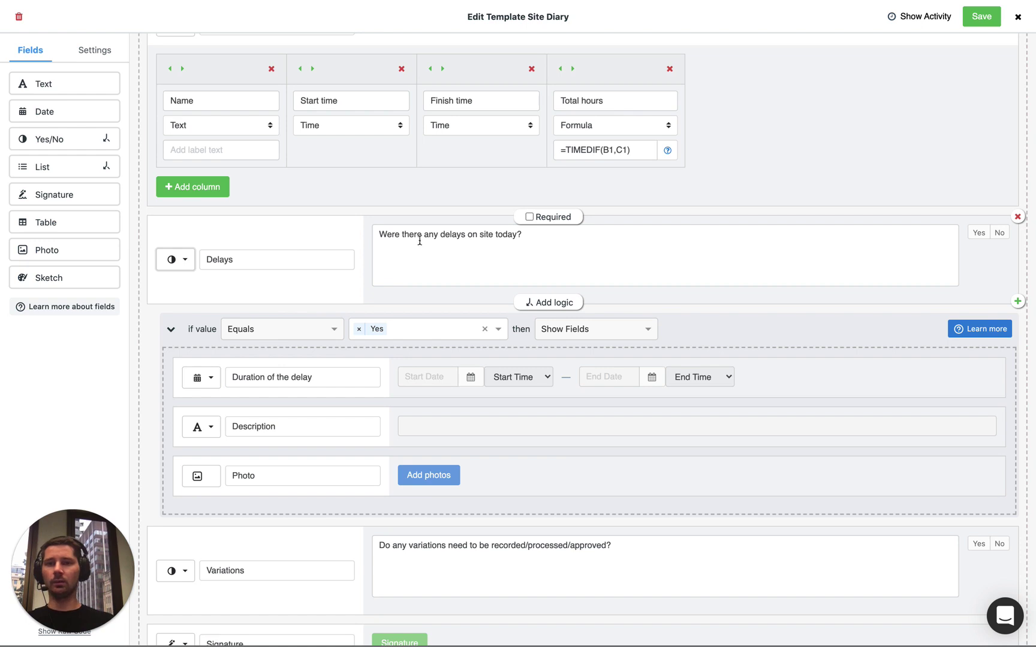
- Tick Required on the 'Duration of the delay' and Description follow-up fields
left_click(529, 217)
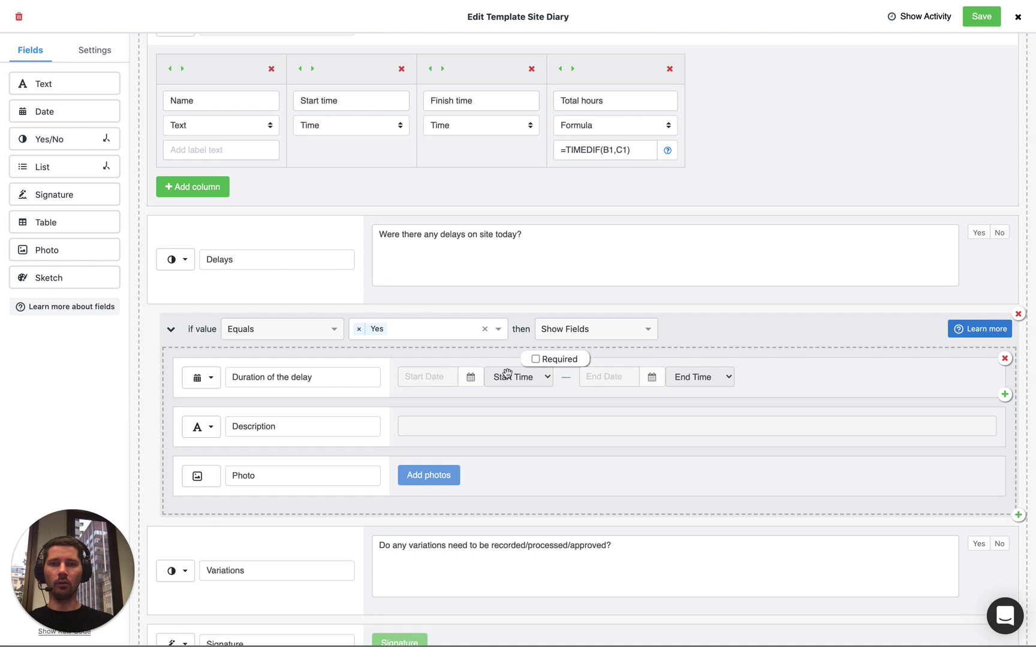
left_click(536, 360)
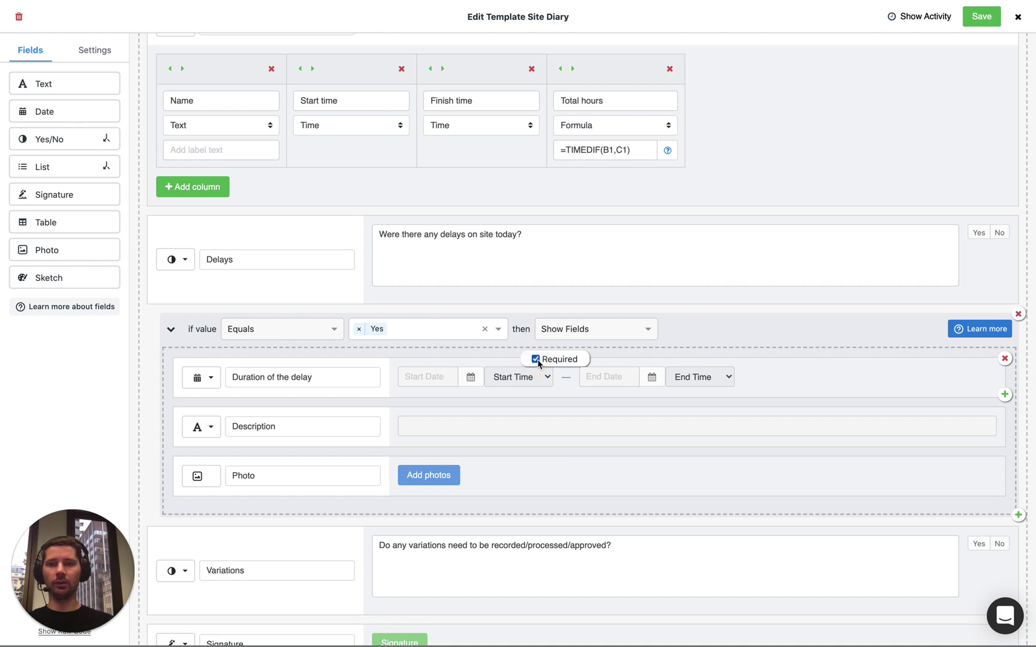
mouse_move(537, 424)
left_click(535, 408)
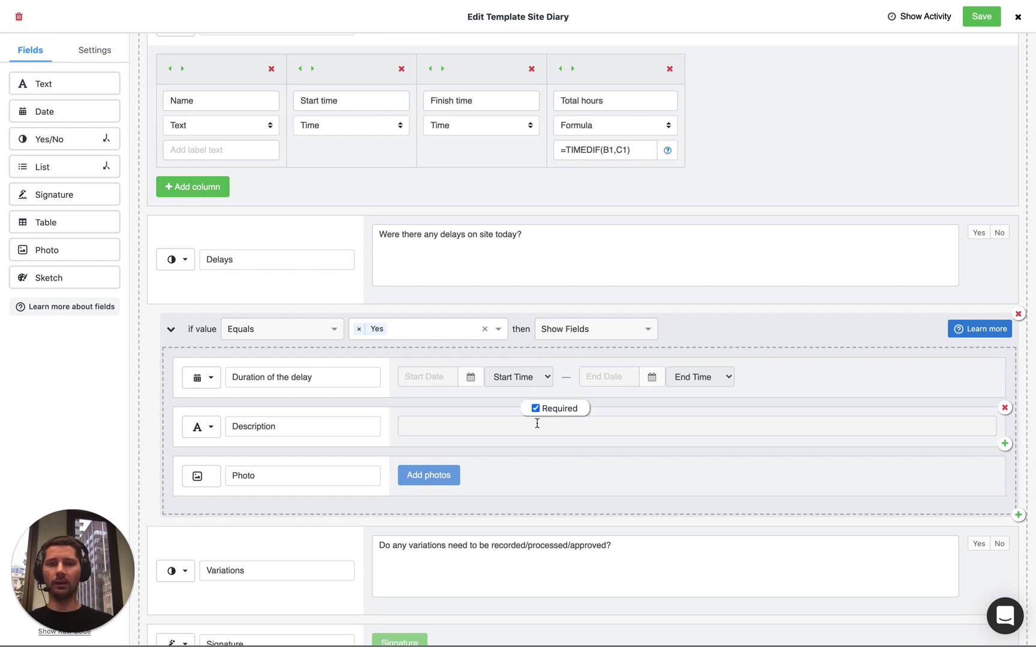
scroll(539, 413, "down", 3)
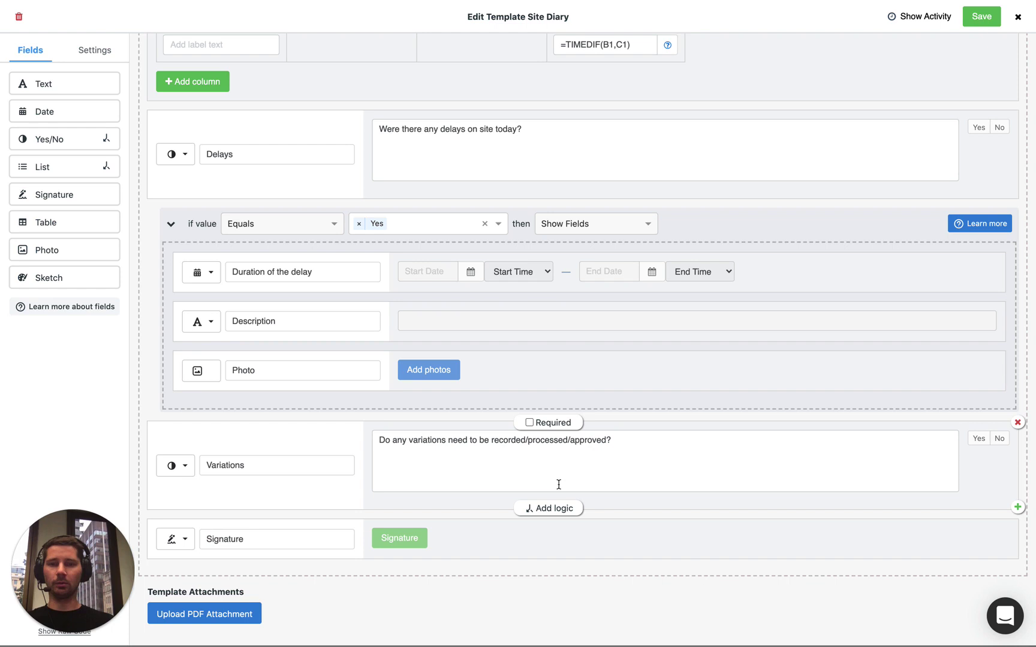
- Duplicate the Variations question by mistake, then delete the copy
left_click(1019, 509)
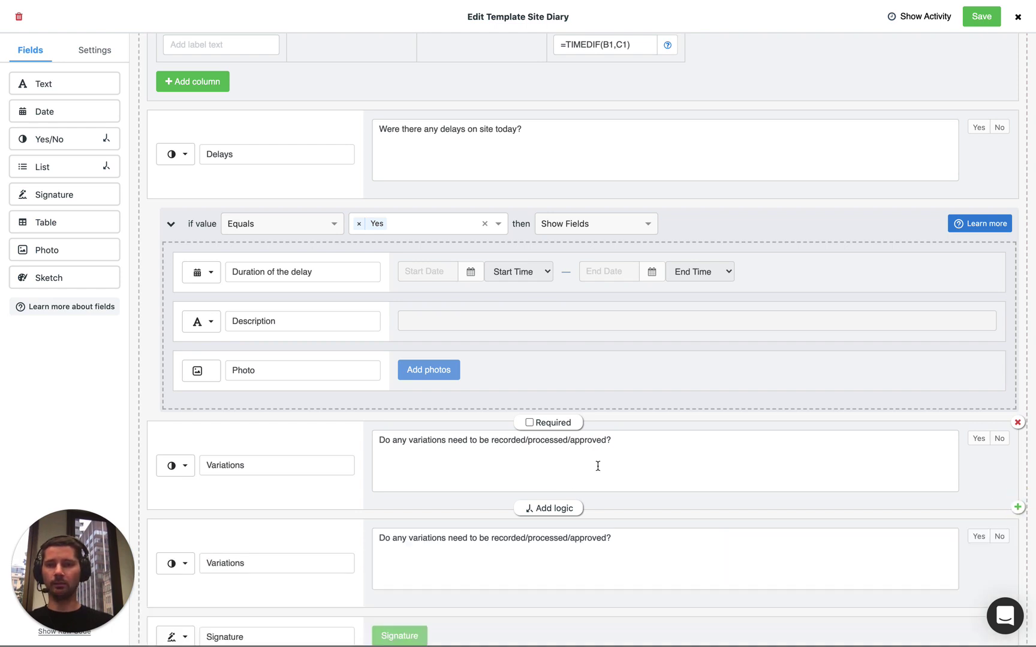
scroll(949, 555, "down", 1)
left_click(1017, 503)
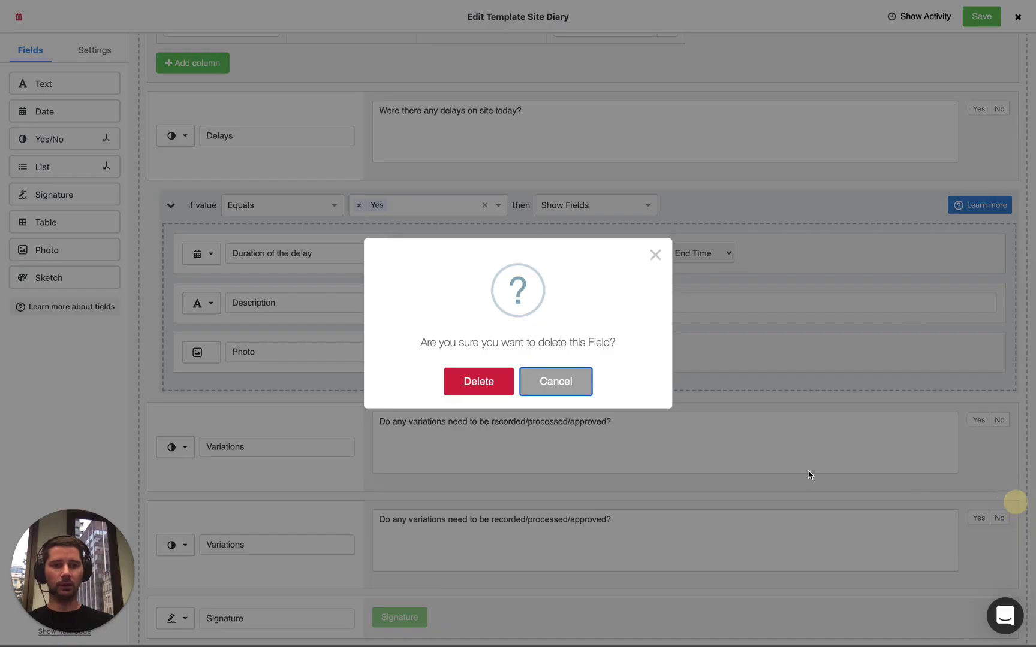
left_click(486, 380)
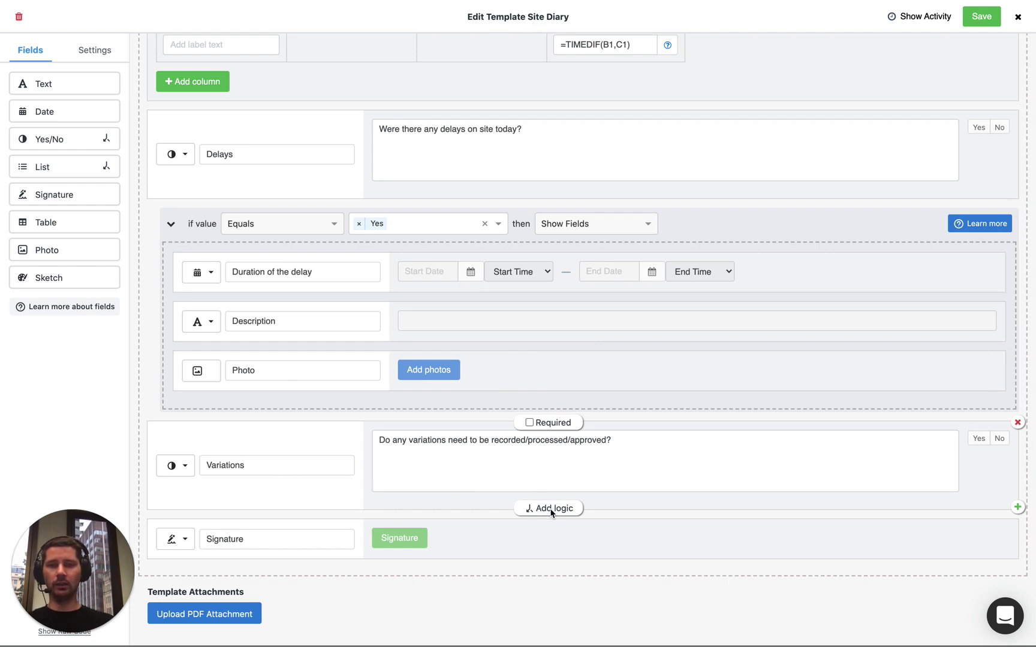
- Add logic to Variations containing a new text field labelled 'Description:'
left_click(552, 508)
scroll(536, 502, "down", 3)
left_click(89, 287)
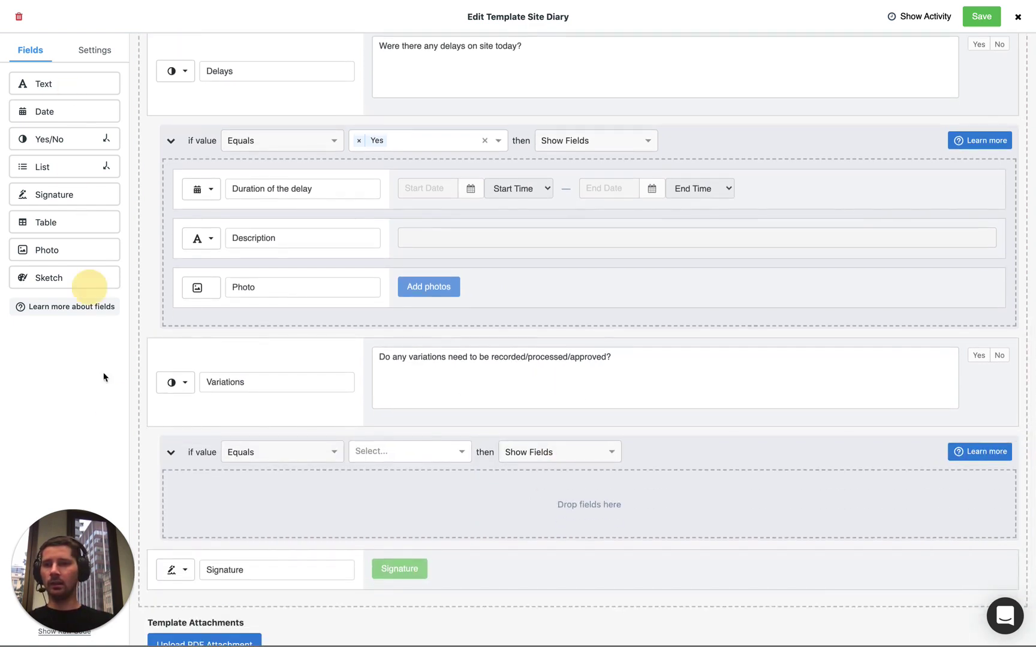
left_click_drag(89, 286, 245, 501)
double_click(252, 499)
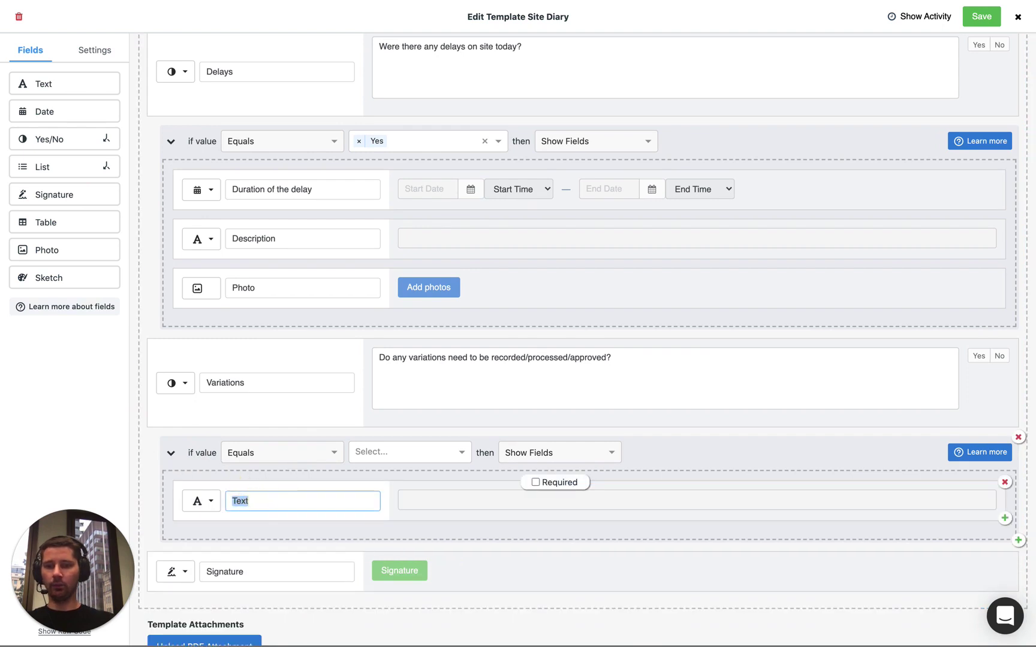
type("Description:")
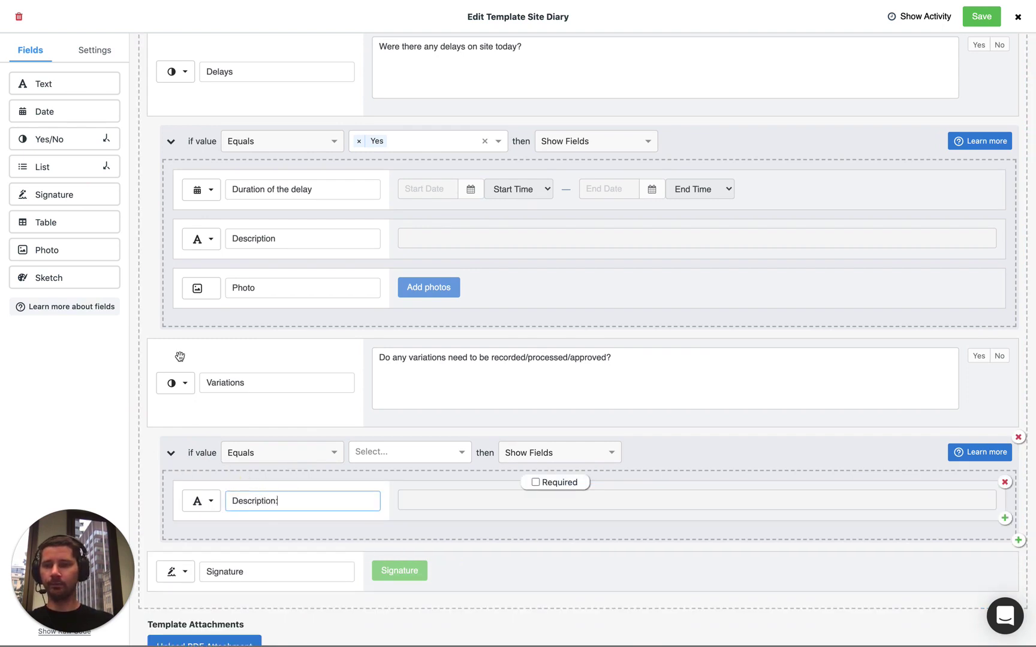
- Mark the Variations question as required
scroll(264, 511, "down", 1)
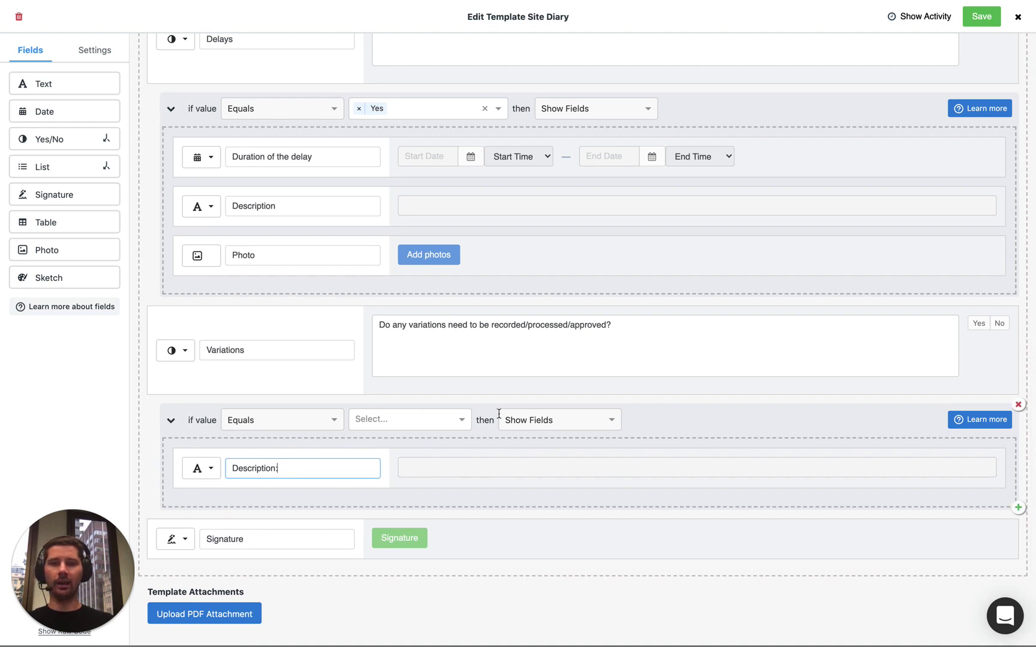
mouse_move(498, 353)
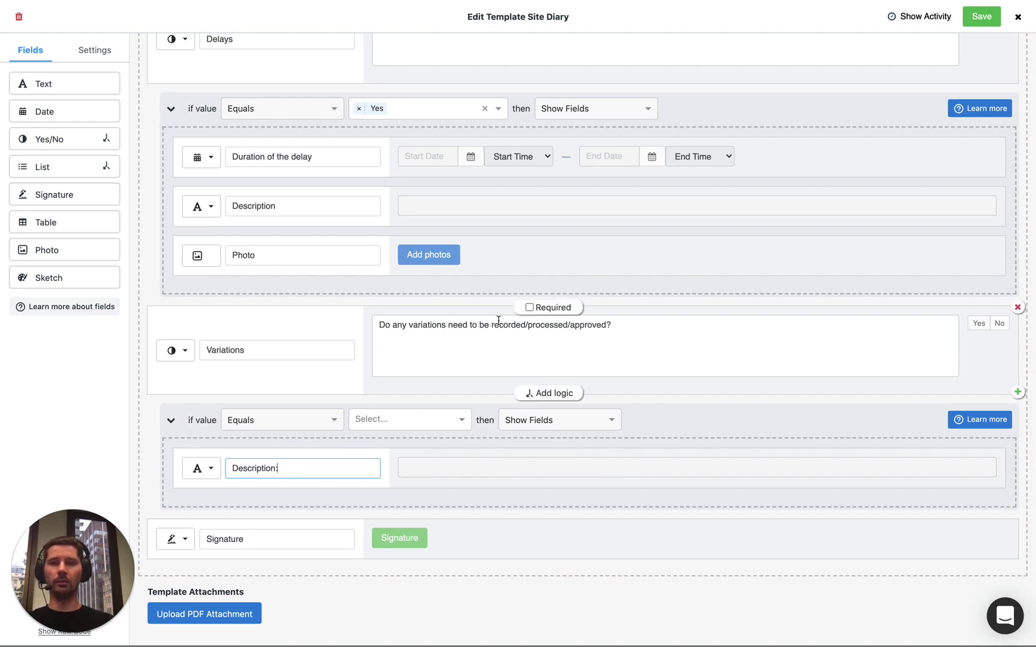
left_click(529, 308)
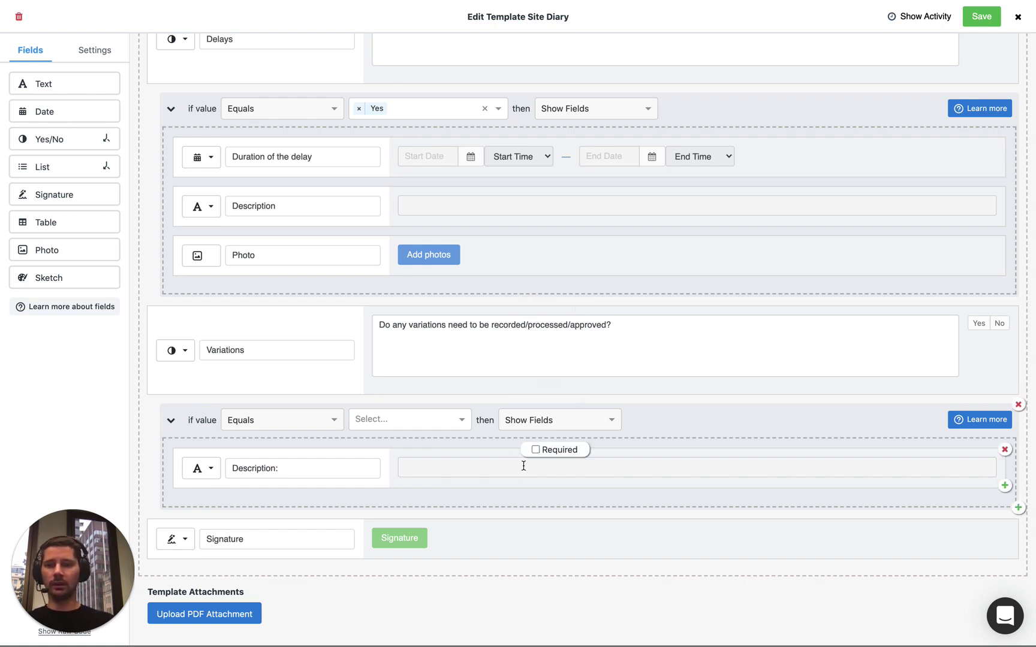
mouse_move(589, 468)
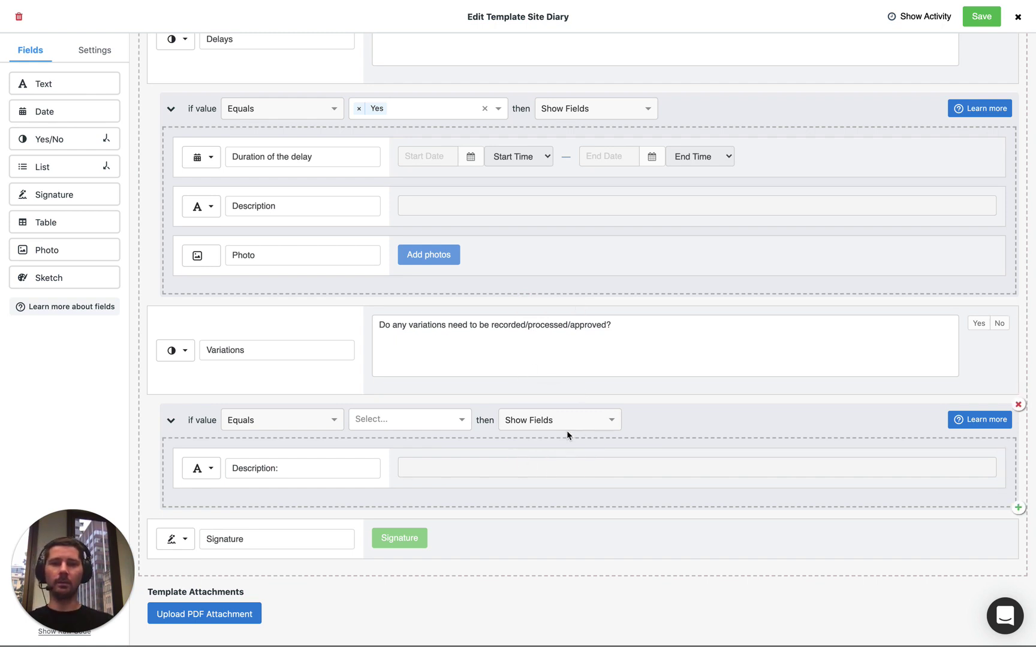
scroll(543, 248, "up", 1)
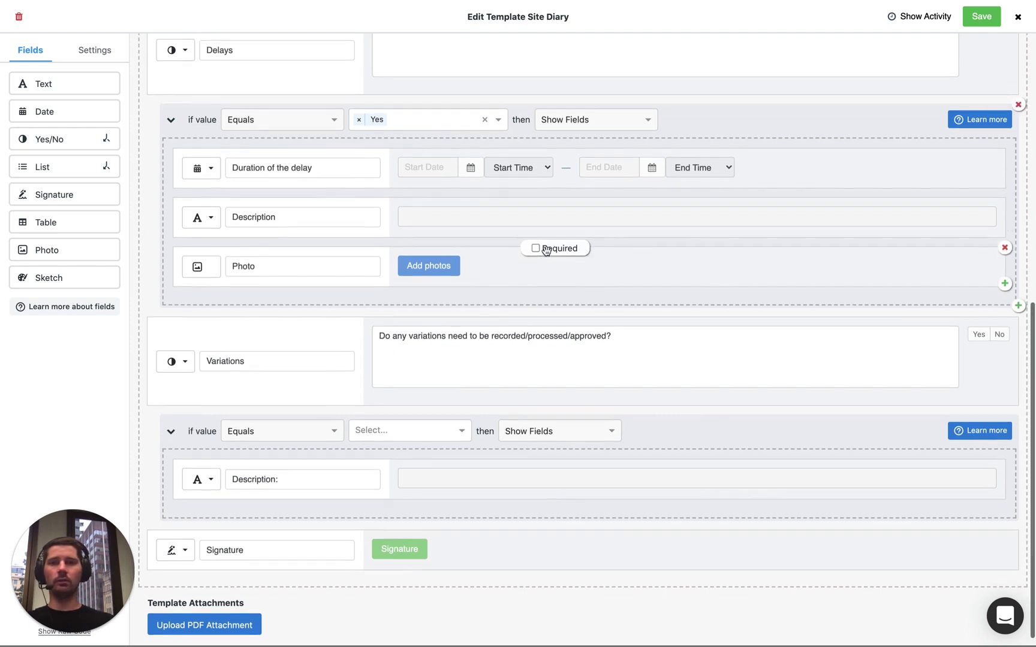
- Set the Variations logic to trigger on Yes and save the Site Diary template
left_click(985, 18)
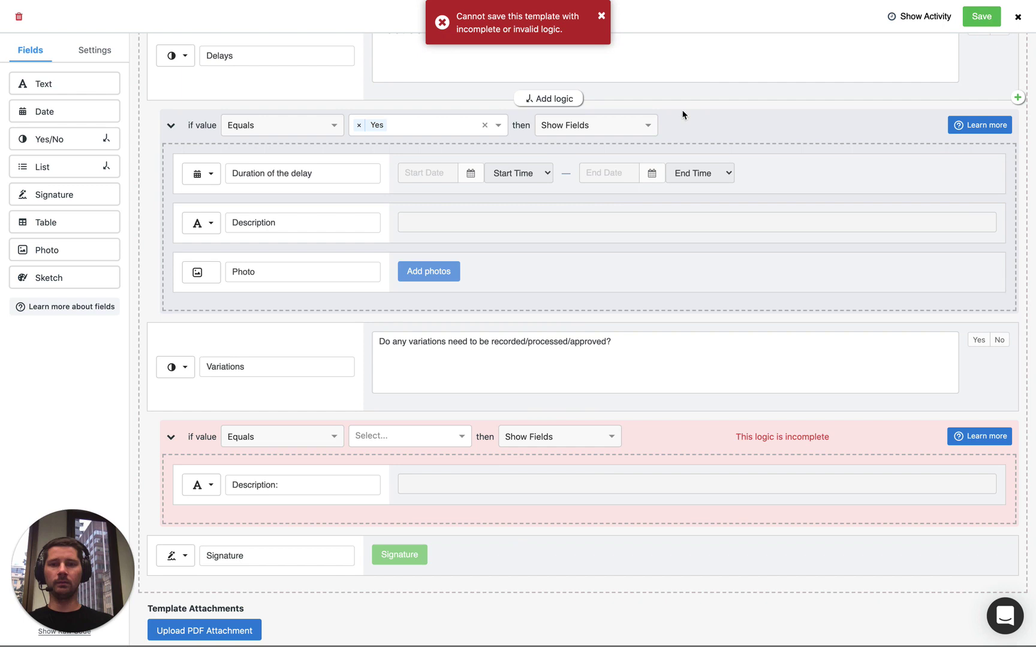
left_click(377, 441)
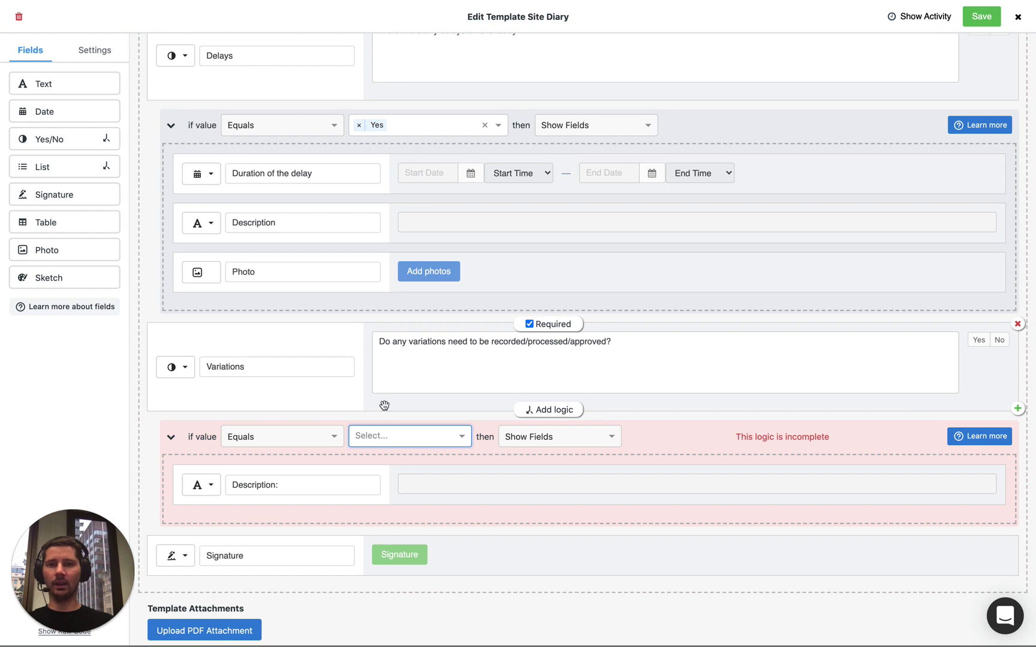
mouse_move(268, 442)
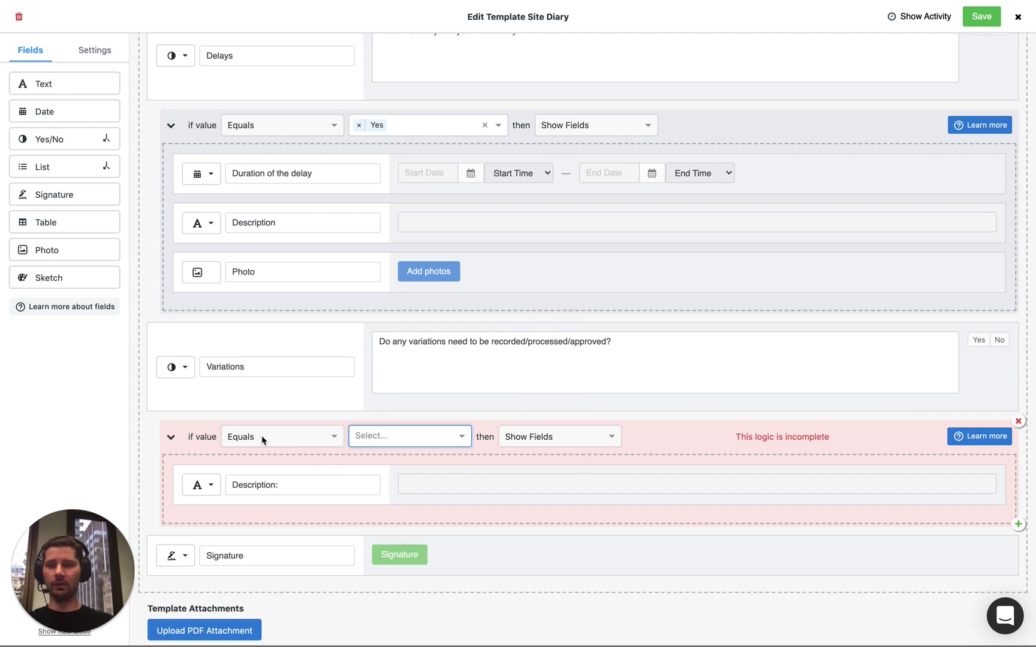
left_click(377, 437)
left_click(365, 462)
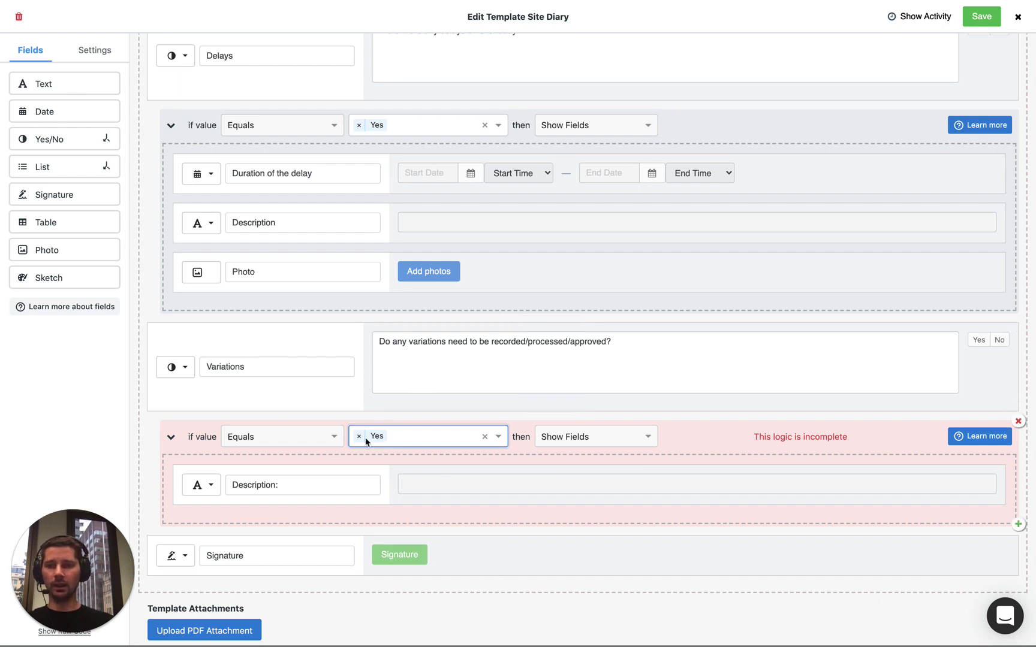
mouse_move(696, 173)
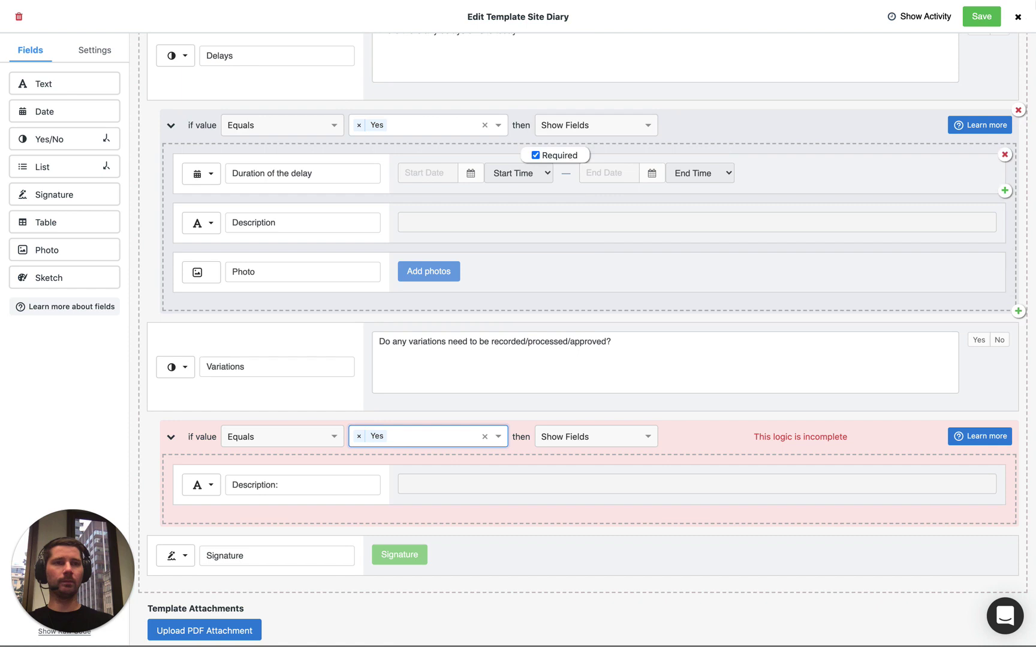
left_click(984, 19)
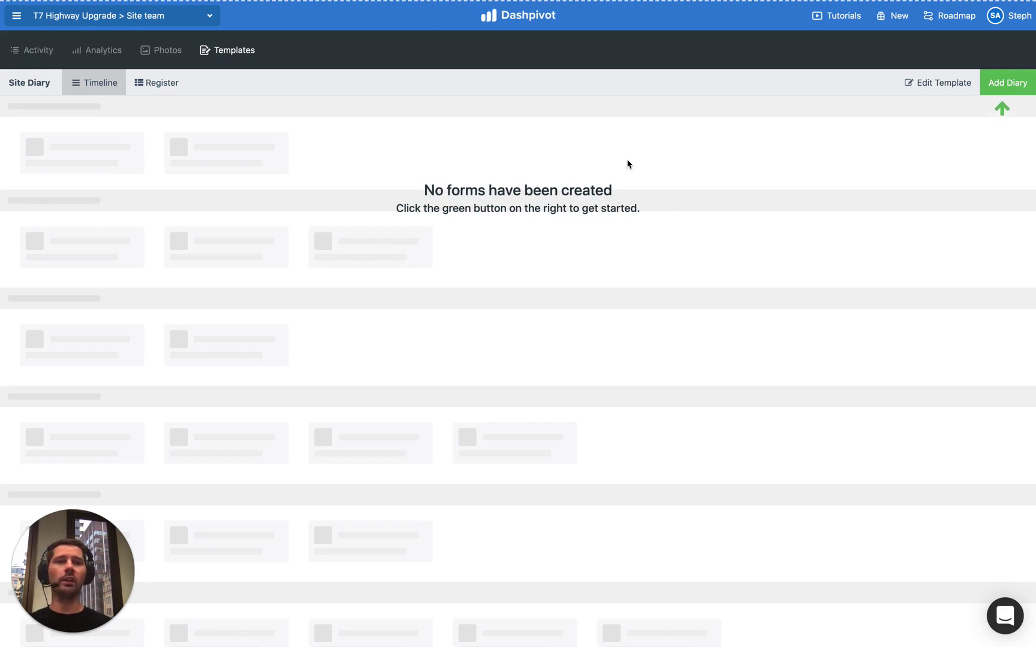
- Start a new Site Diary, answer Yes to delays, and test saving for required fields
left_click(1006, 84)
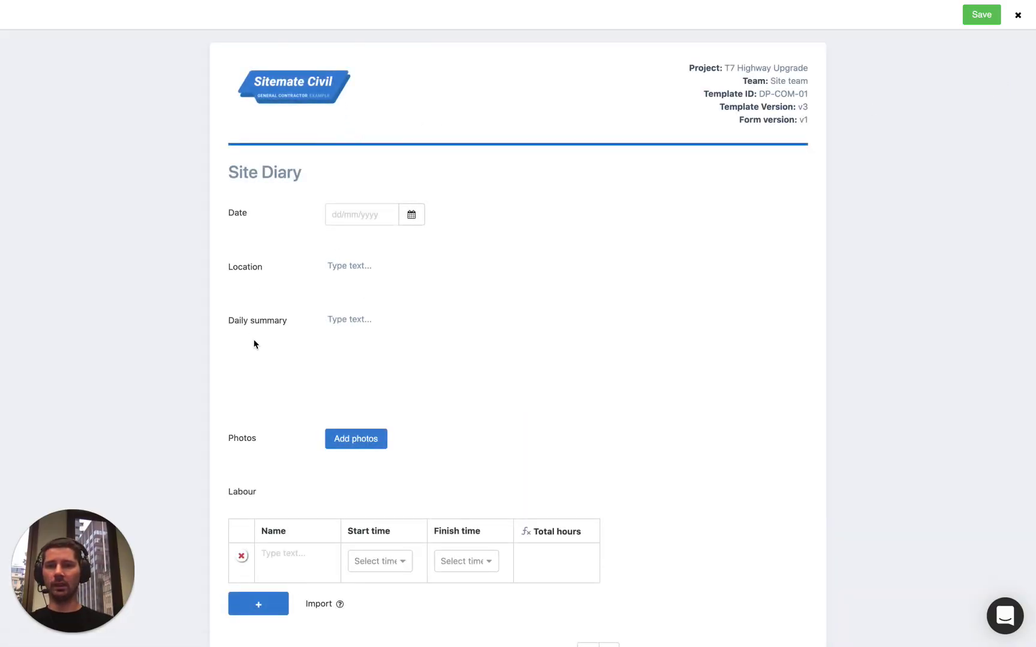
scroll(254, 342, "down", 5)
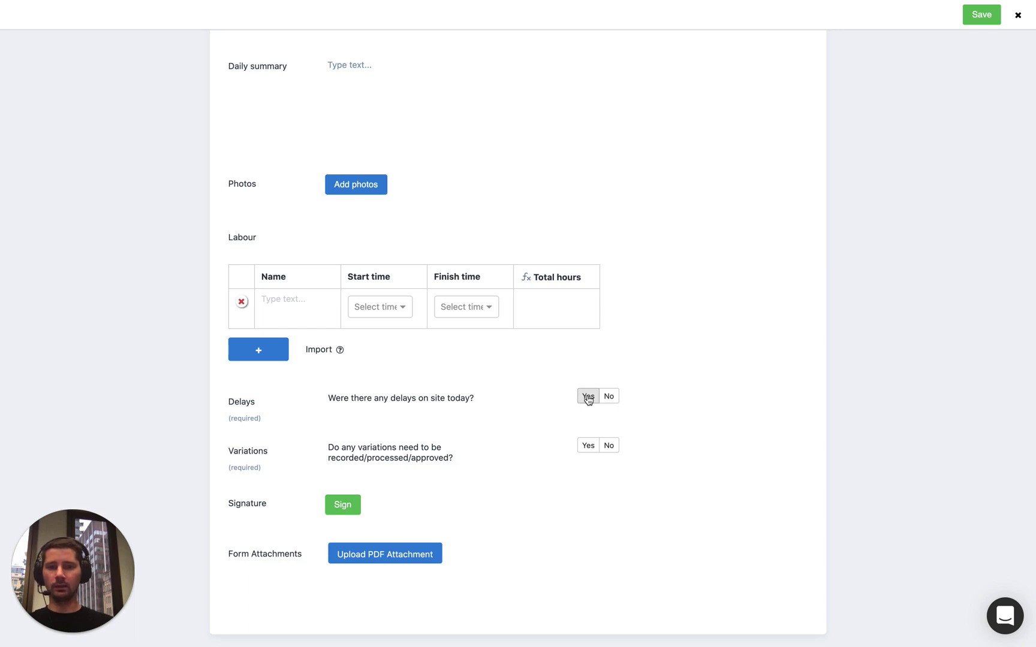
left_click(587, 397)
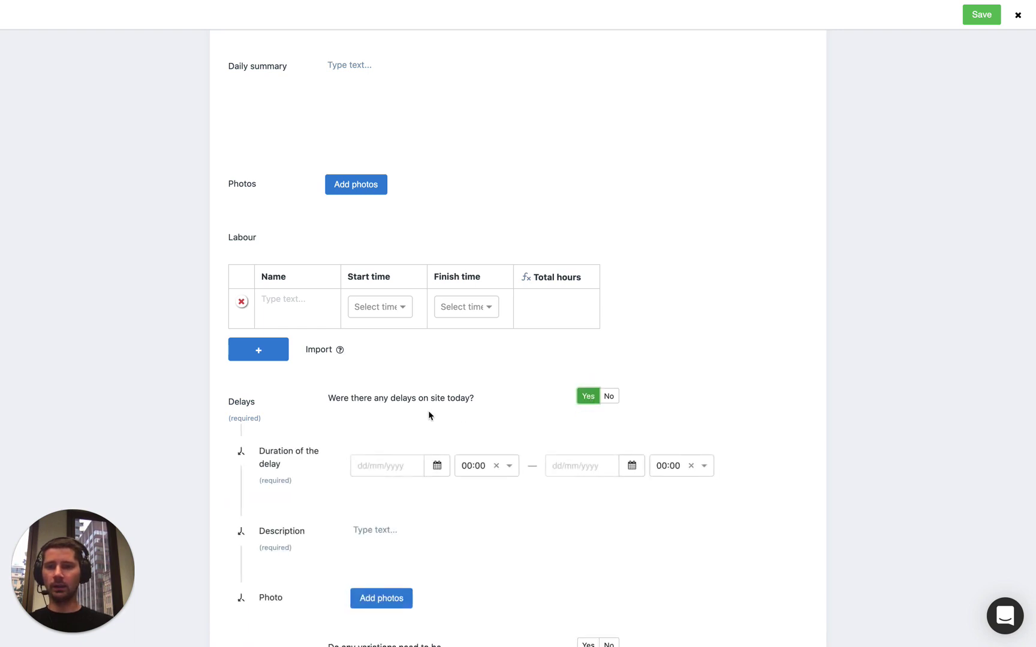
scroll(389, 389, "down", 2)
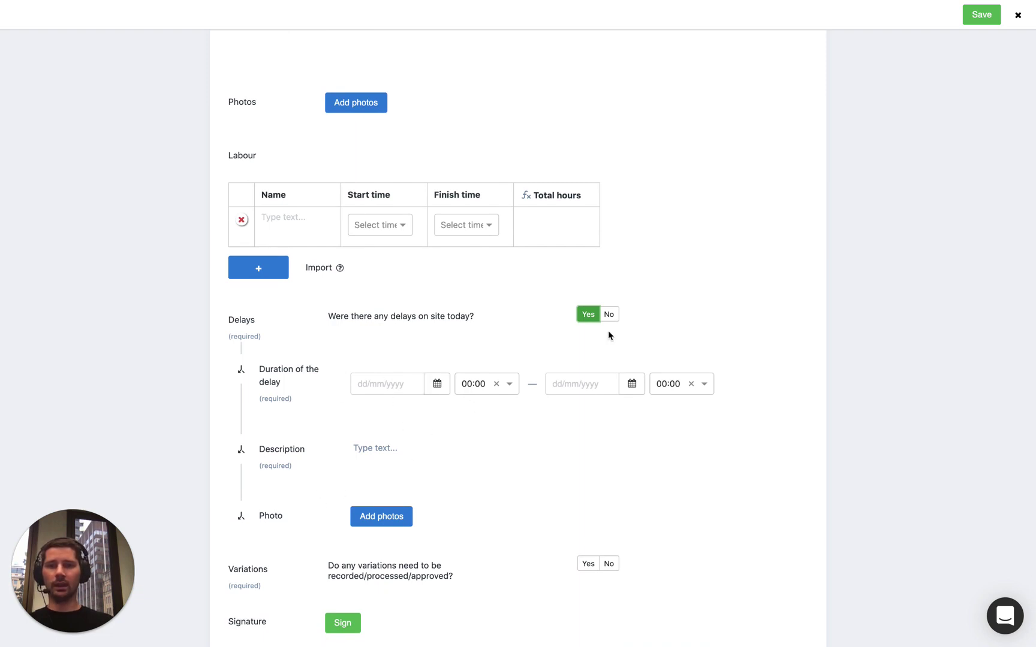
left_click(982, 18)
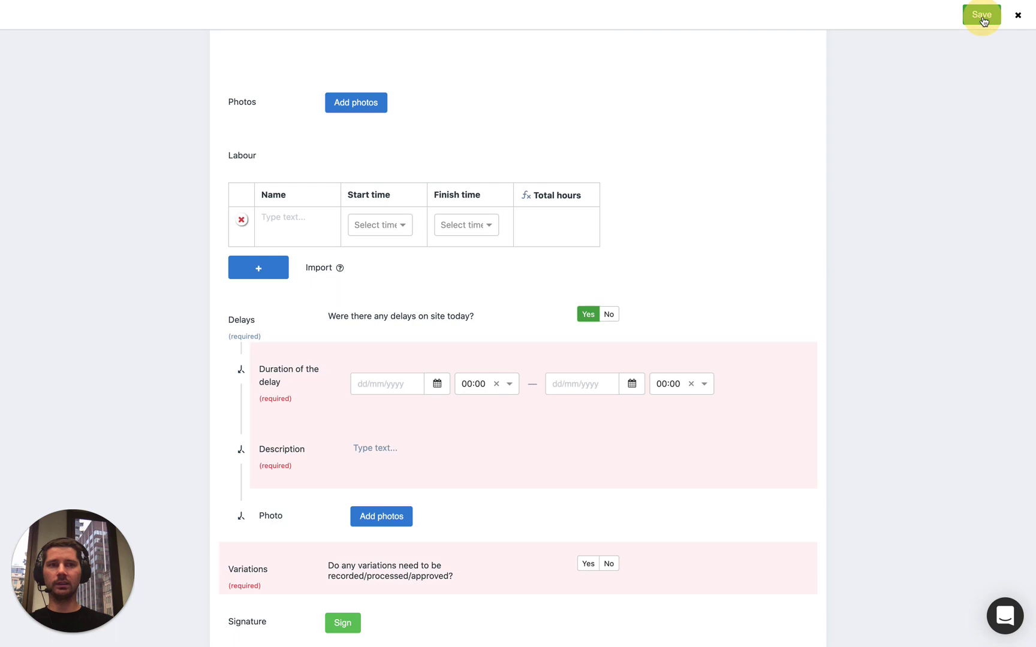
- Set the delay duration to 20/04/2021, from 16:00 to 16:30
scroll(536, 300, "down", 1)
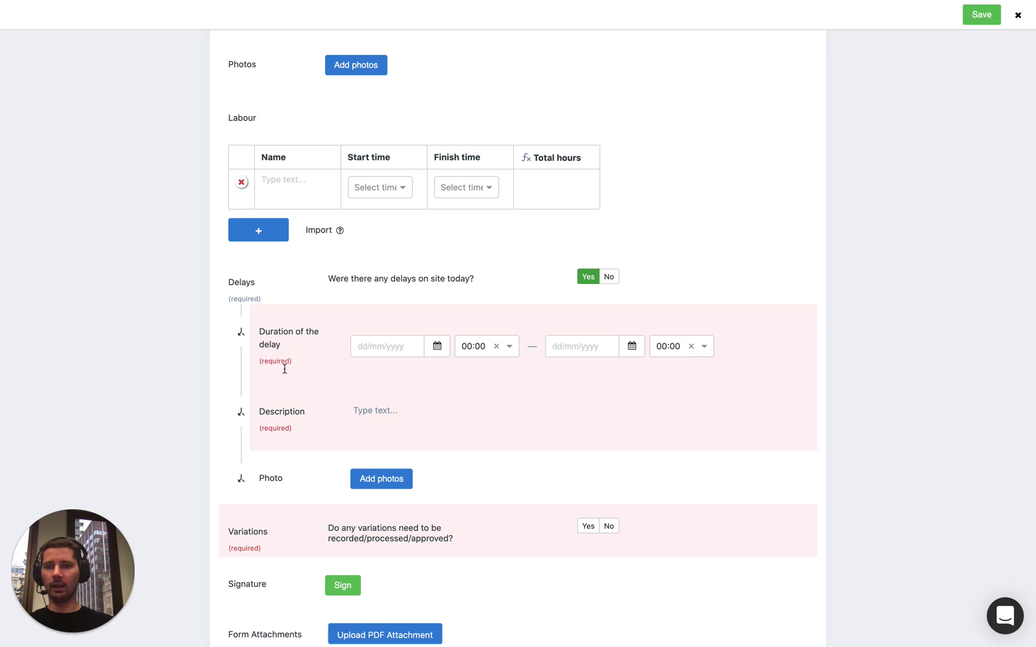
scroll(296, 414, "down", 2)
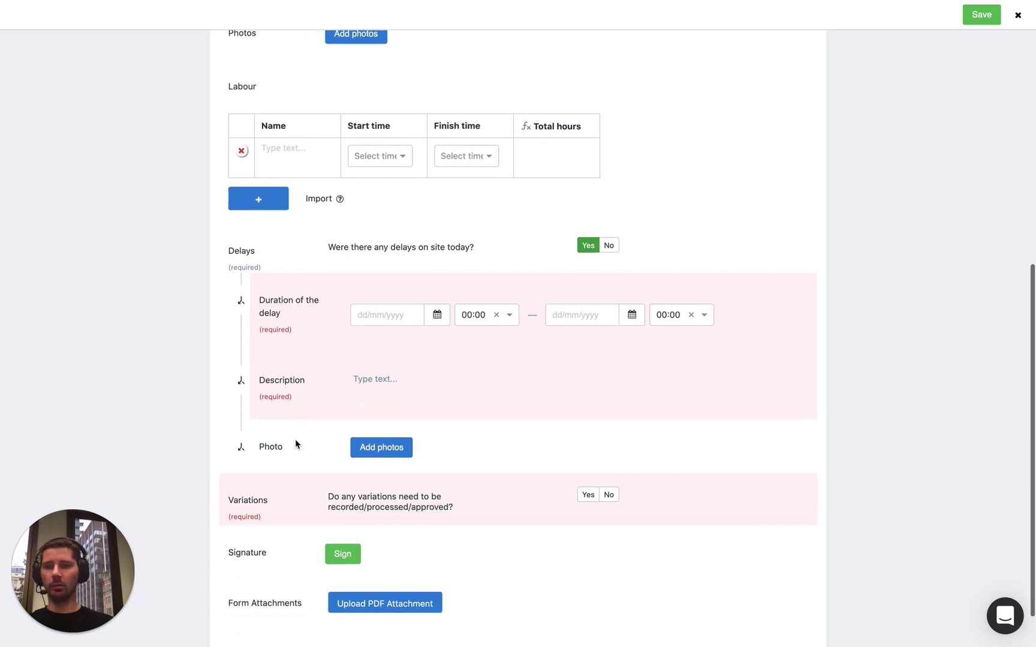
left_click(435, 321)
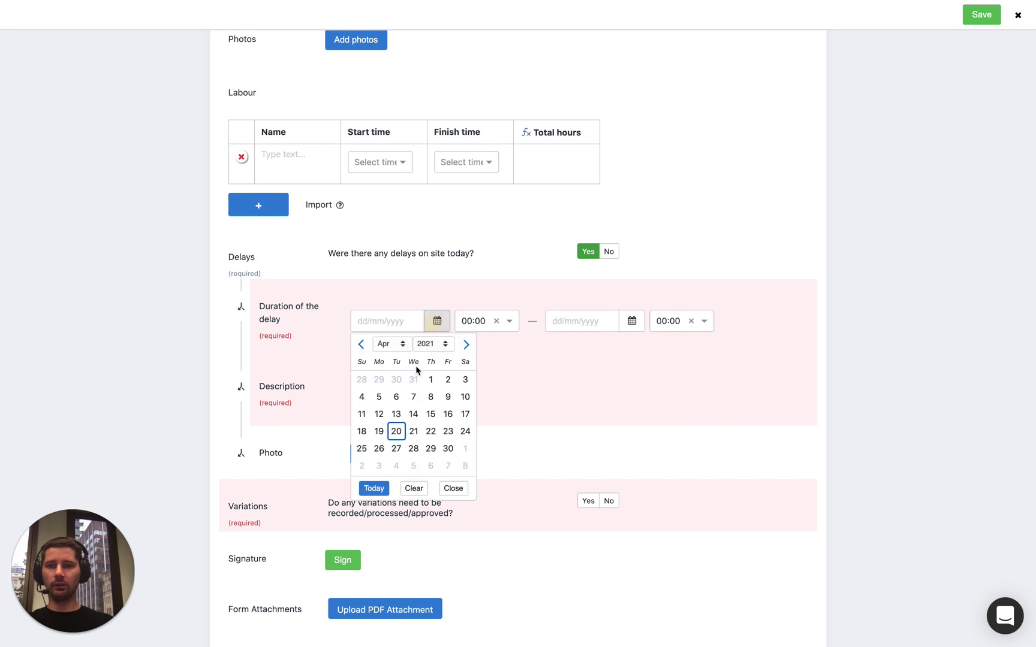
left_click(396, 427)
left_click(632, 321)
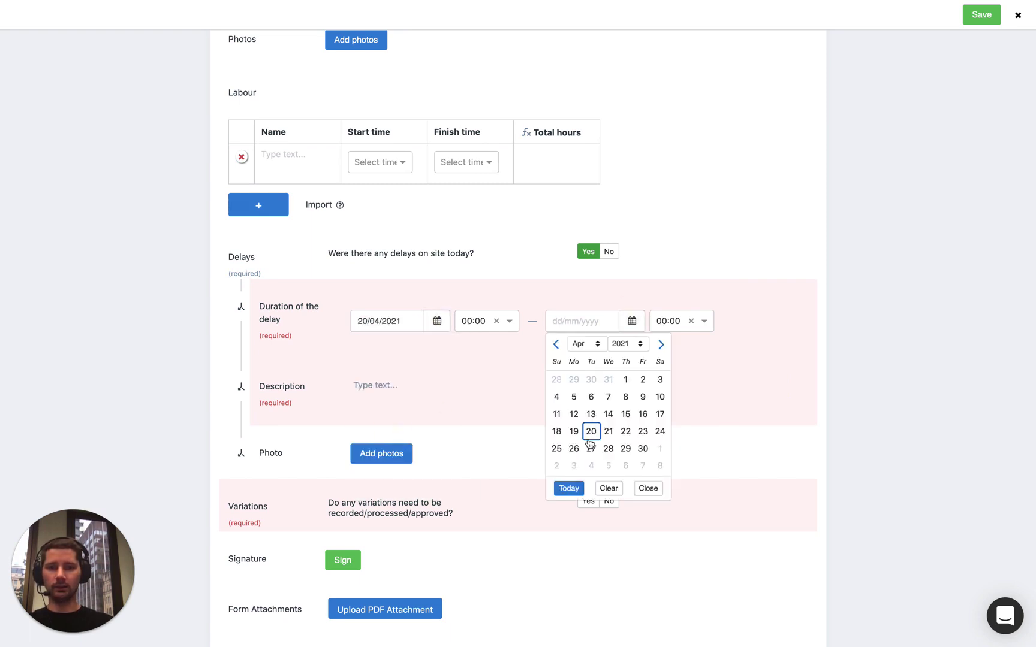
left_click(590, 431)
left_click(470, 323)
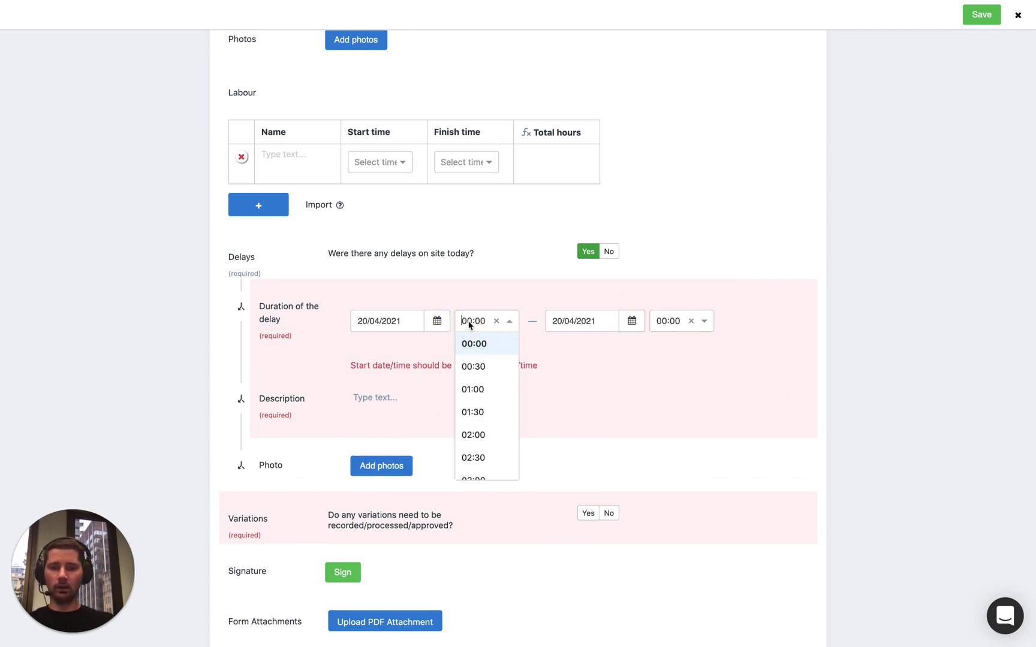
type("16")
left_click(477, 344)
left_click(661, 321)
type("1")
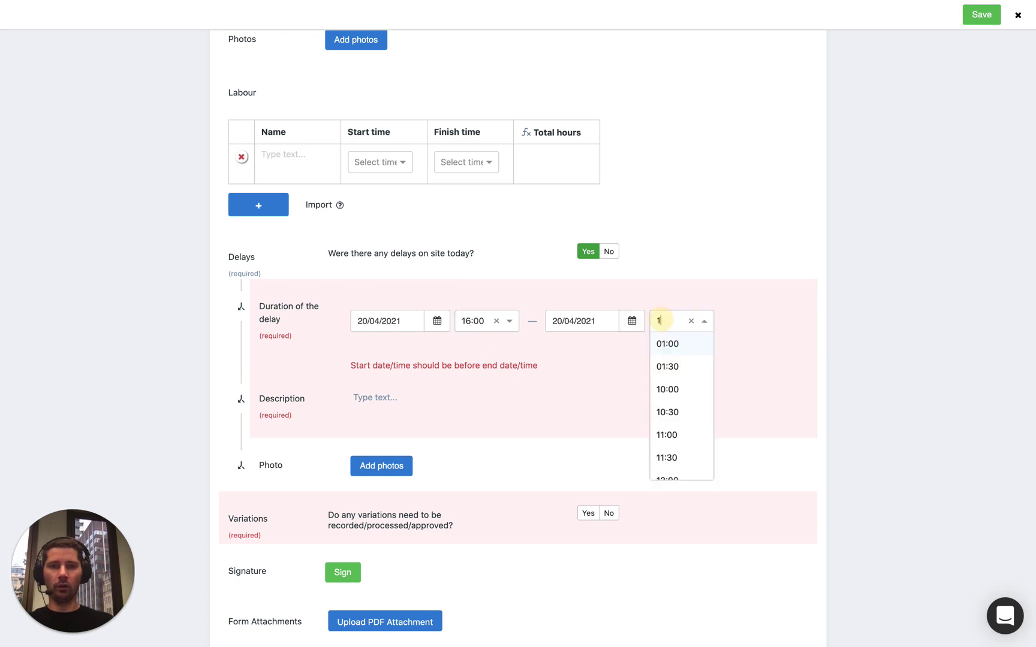
type("6")
left_click(669, 365)
- Describe the delay as 'Traffic delay'
left_click(391, 387)
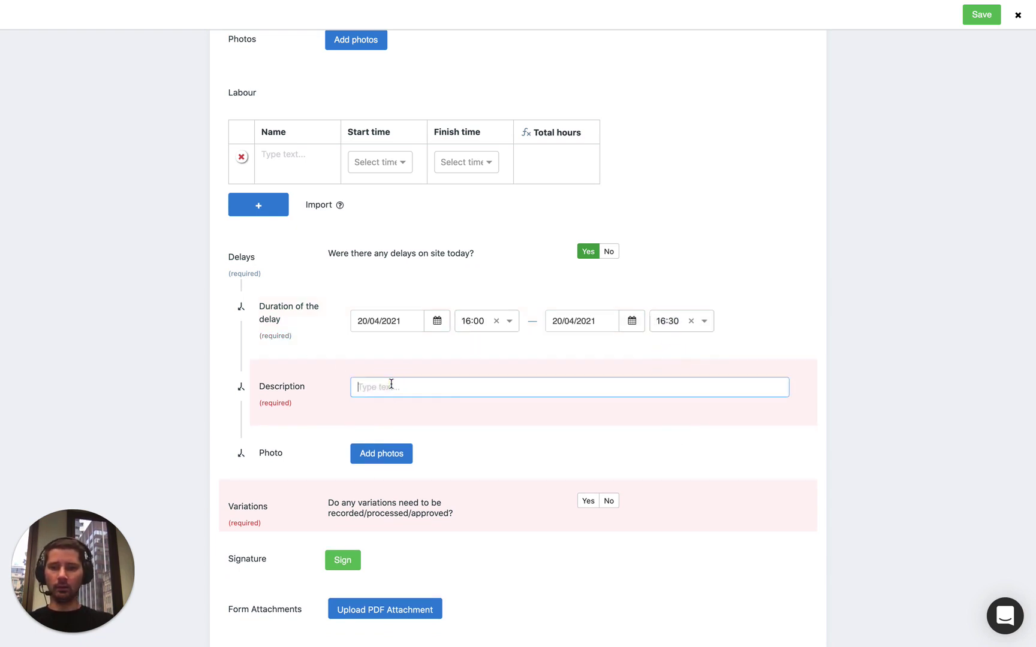
type("Tra")
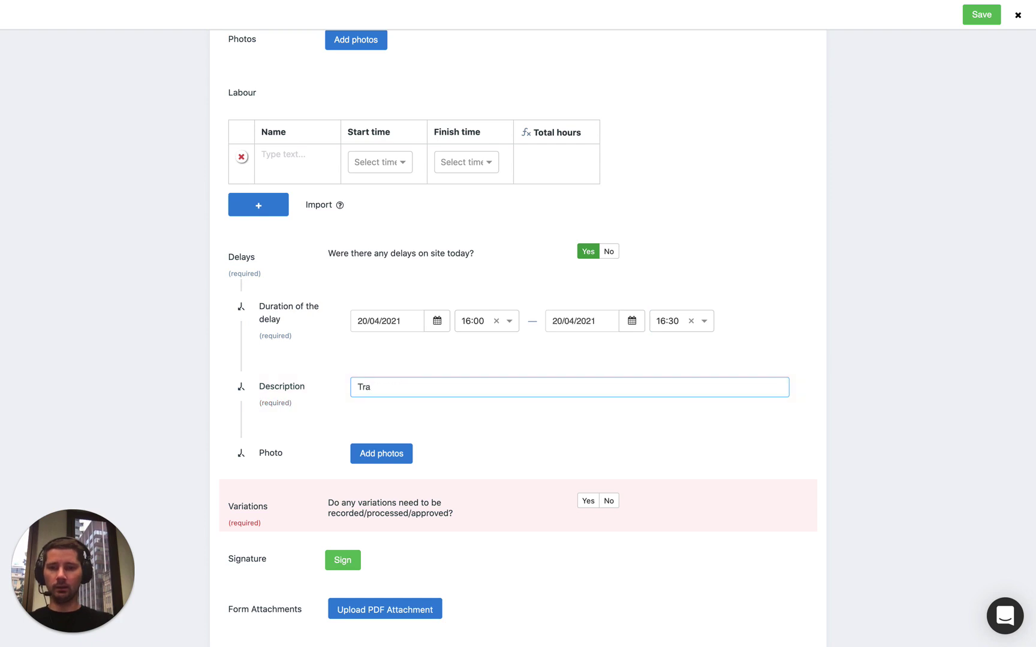
type("y")
left_click(312, 459)
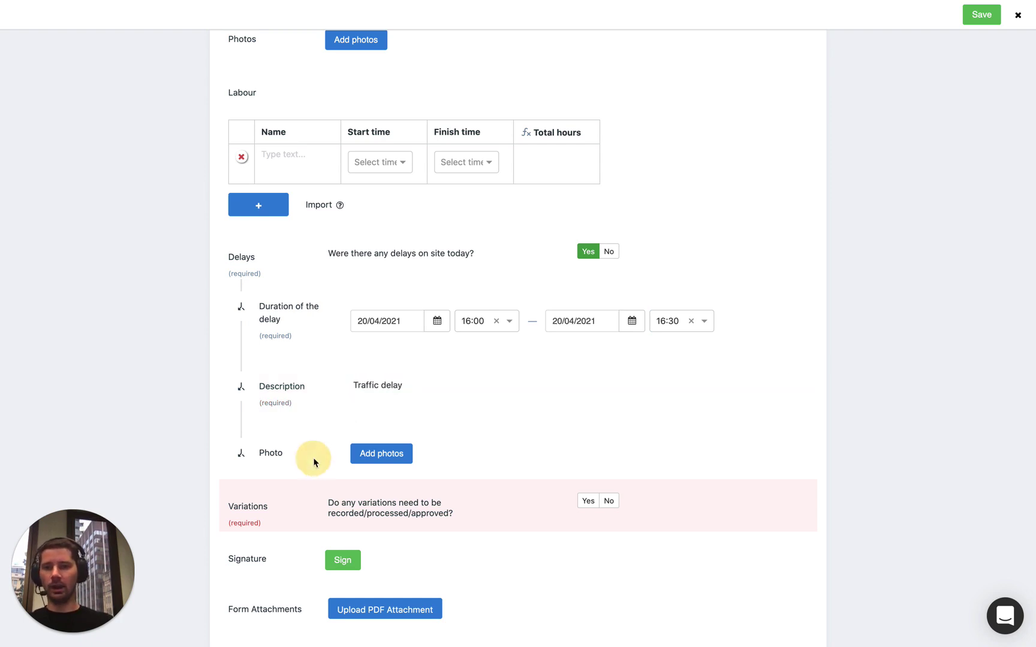
scroll(389, 398, "down", 1)
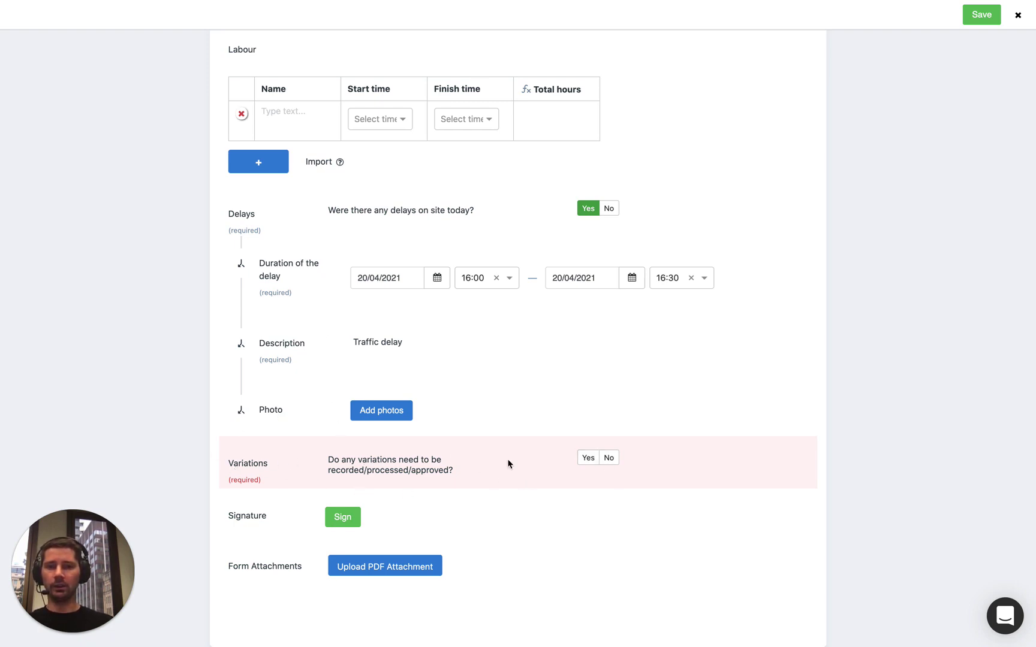
- Check Variations Yes reveals Description, answer No, and save the diary as a new document
left_click(588, 458)
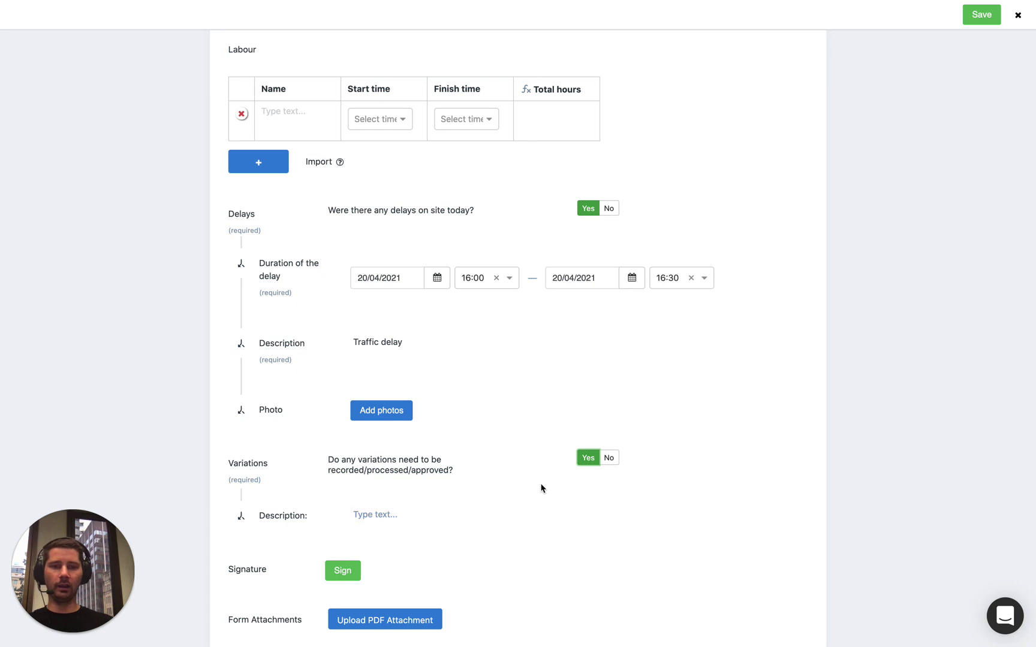
left_click(610, 459)
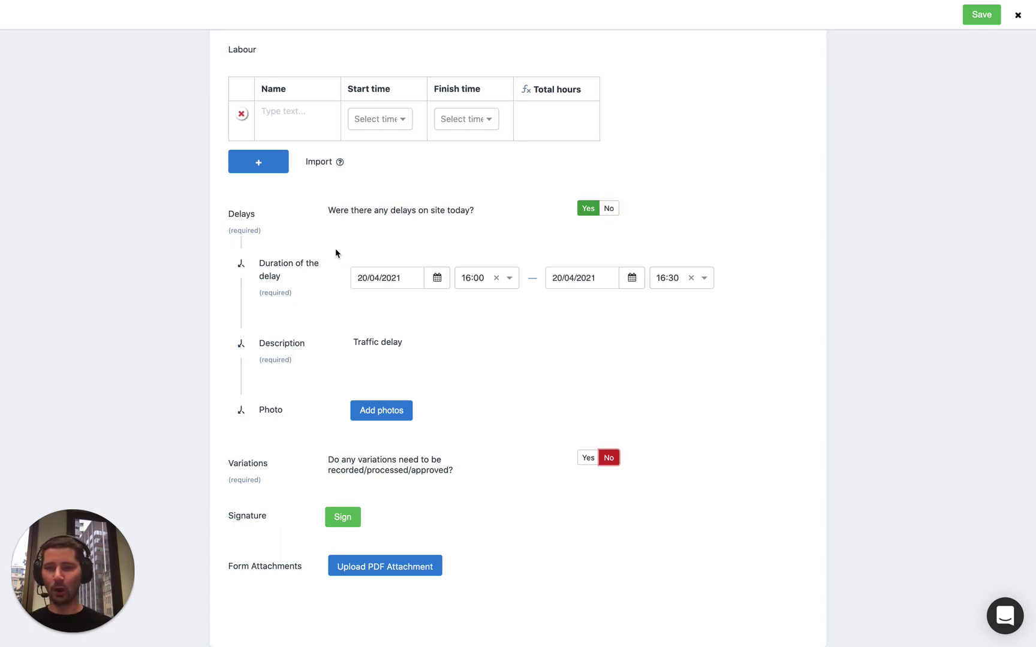
left_click(986, 21)
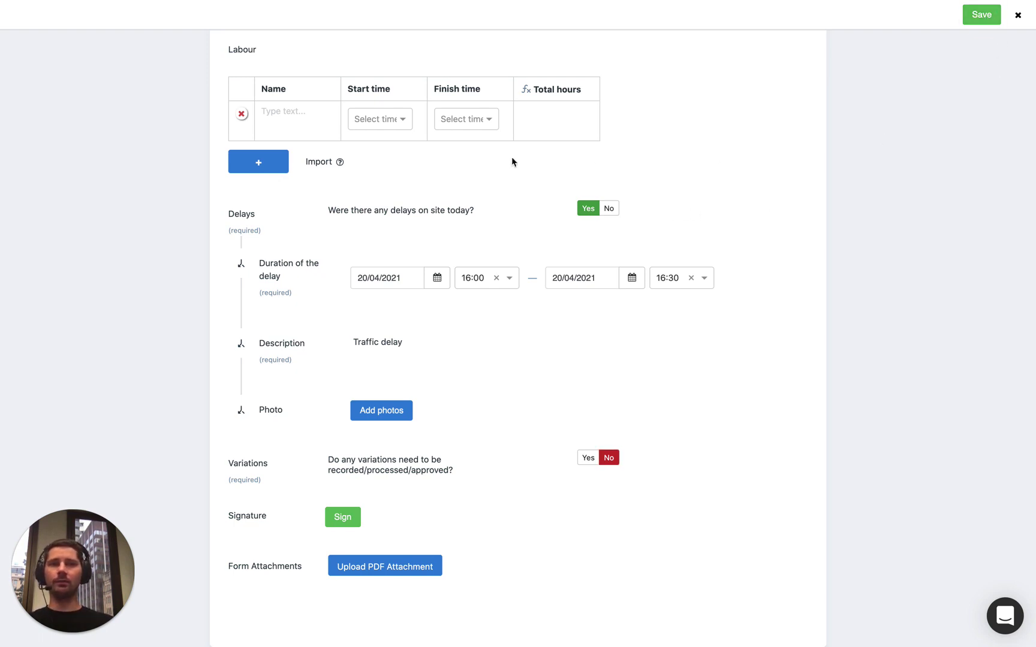
left_click(975, 18)
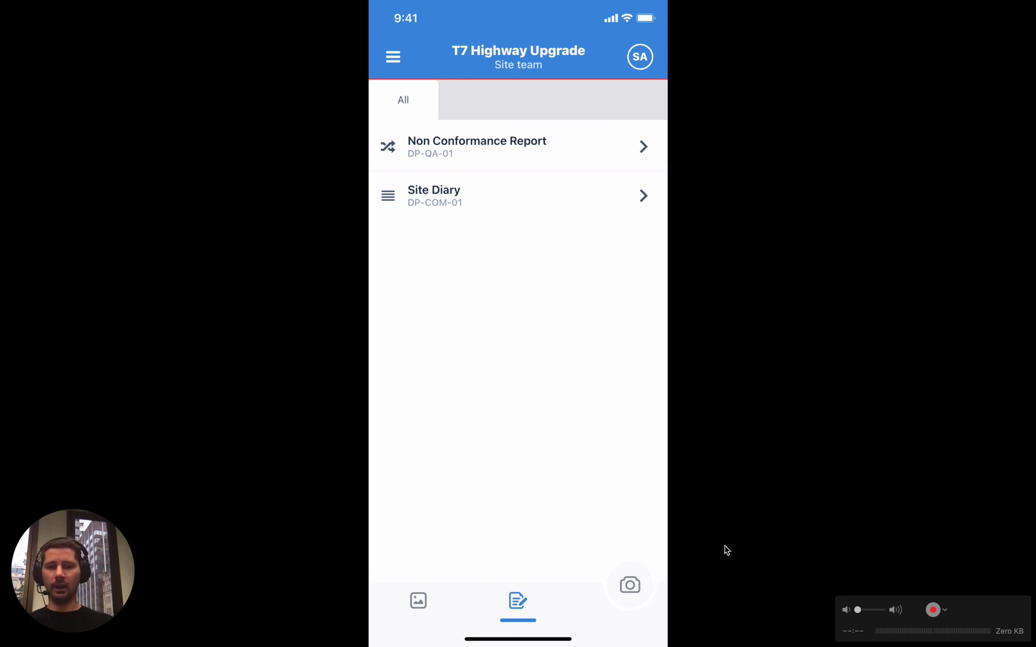
- On mobile, start a new Site Diary entry and answer Yes to delays
left_click(453, 204)
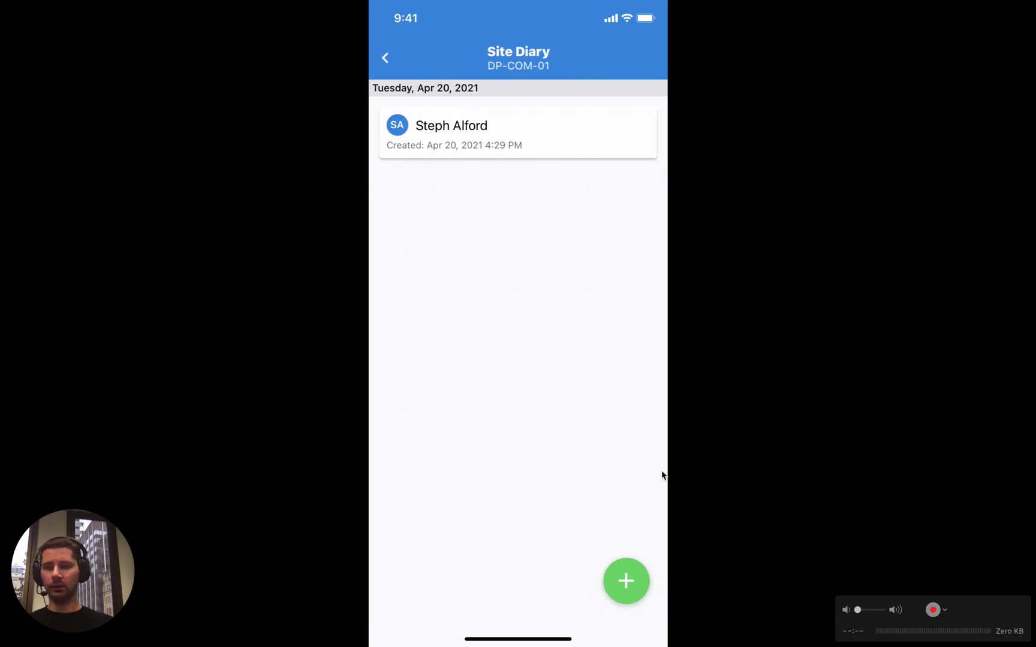
left_click(626, 588)
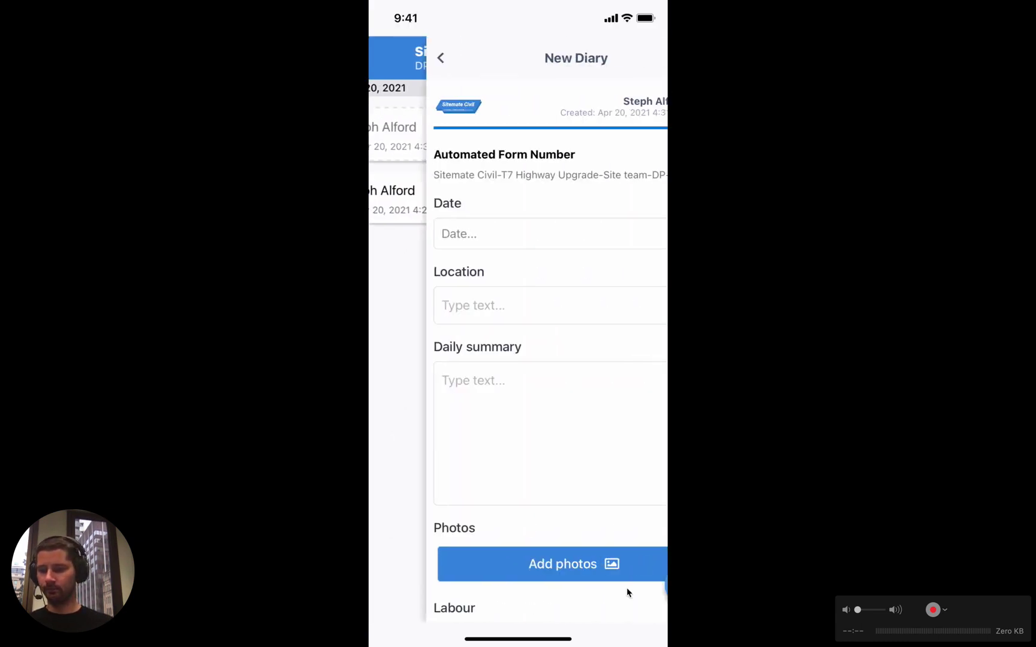
scroll(618, 386, "down", 10)
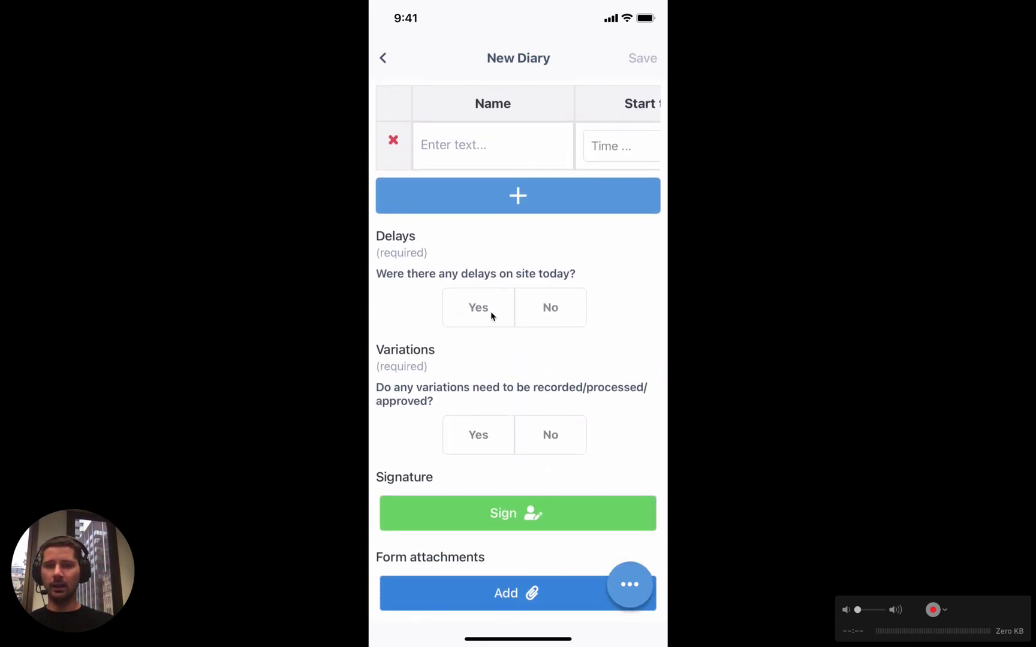
left_click(474, 318)
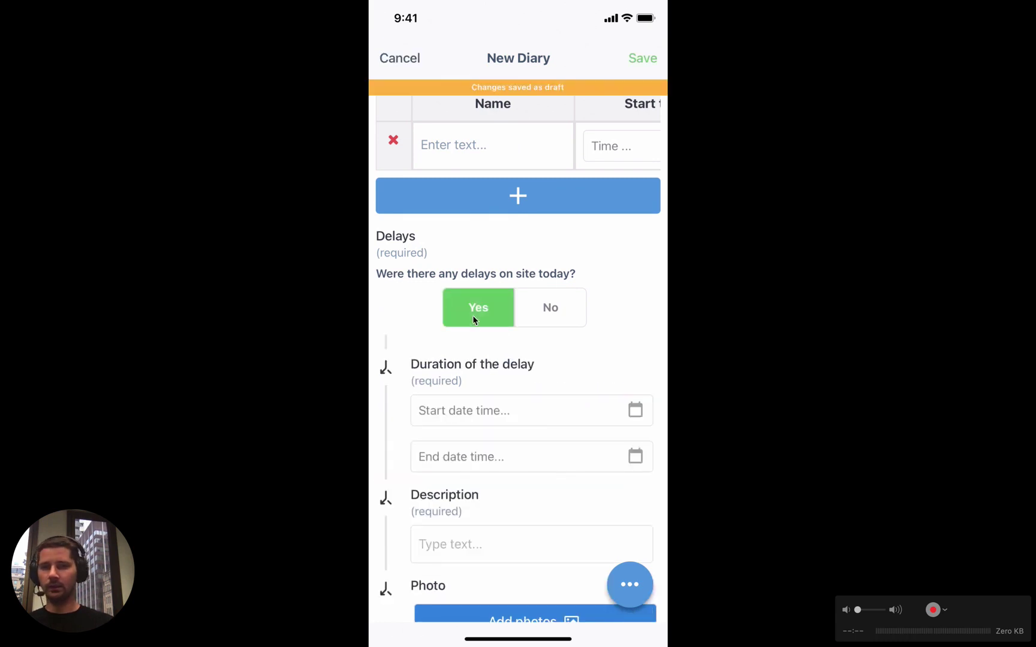
scroll(471, 343, "down", 3)
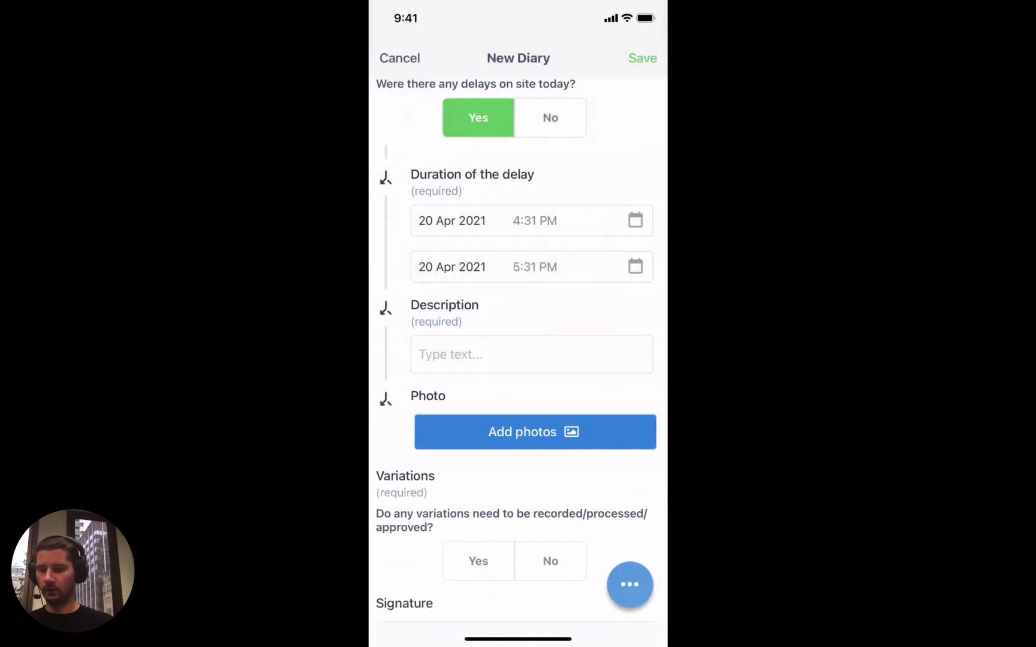
- Describe the delay as 'Traffic' and attach a new camera photo
type("T")
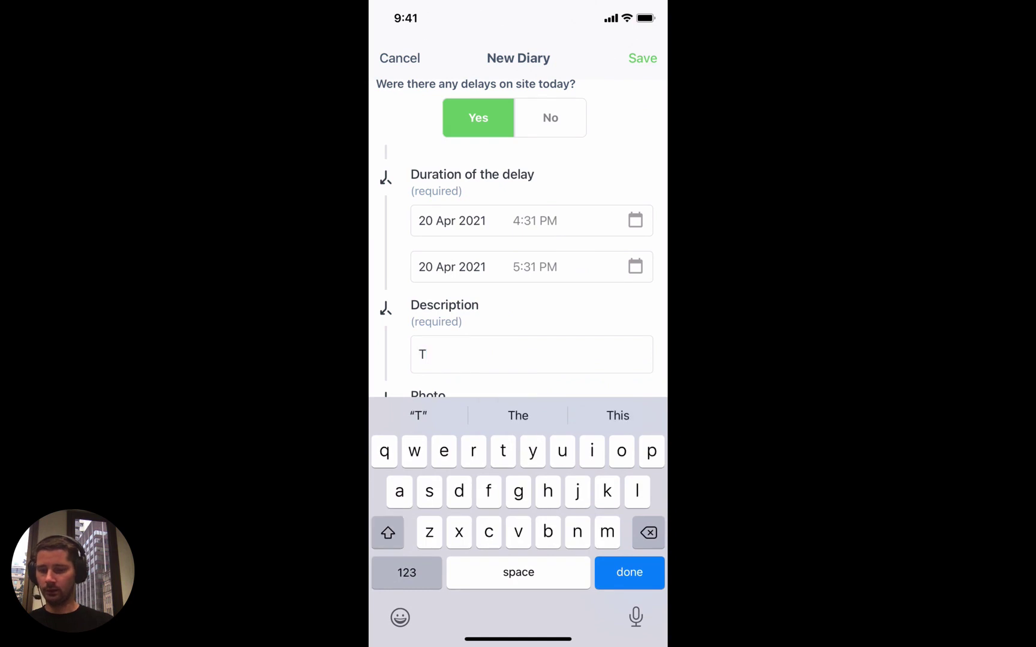
type("raffic")
key("Return")
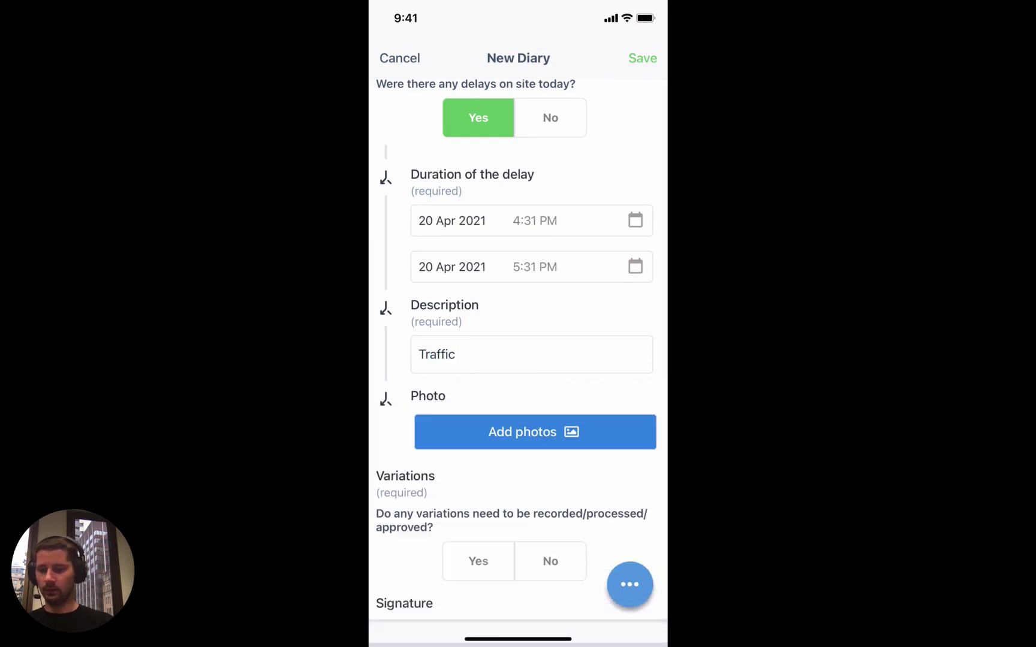
left_click(535, 432)
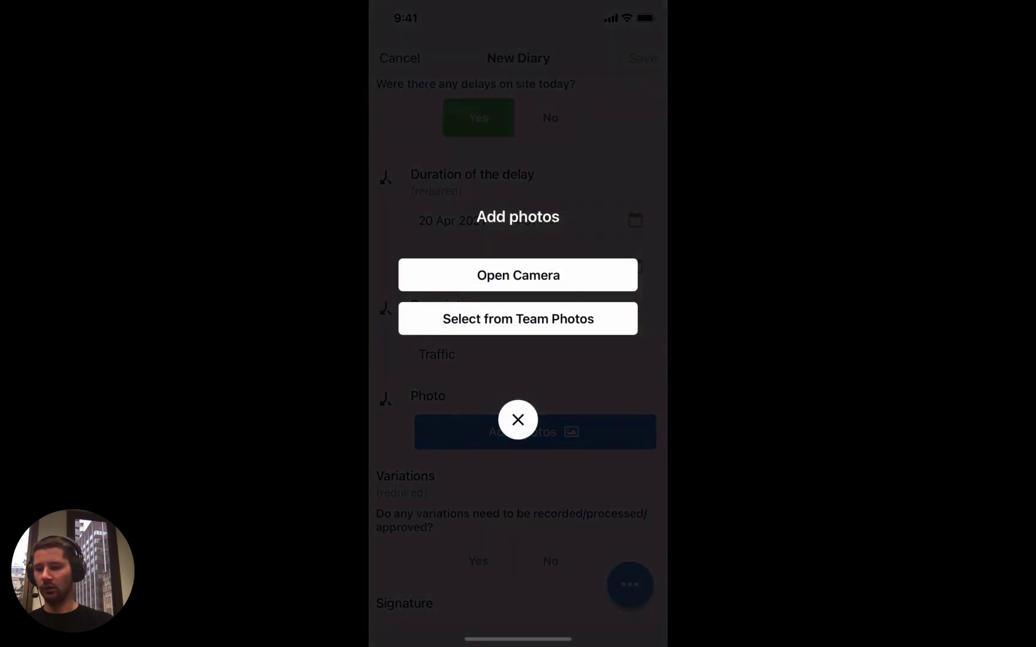
left_click(518, 418)
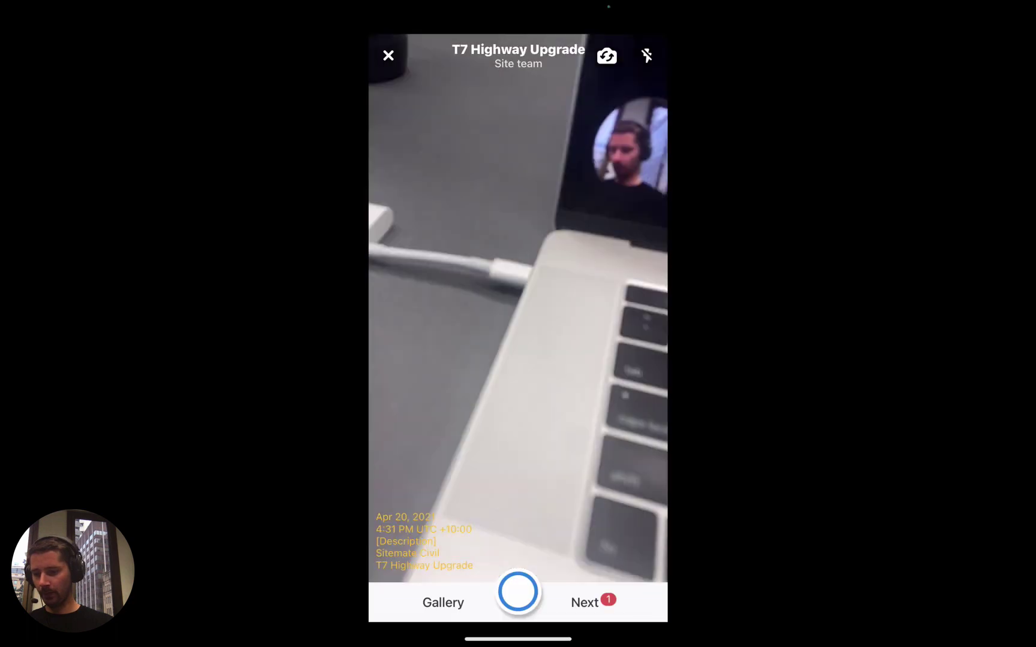
left_click(387, 53)
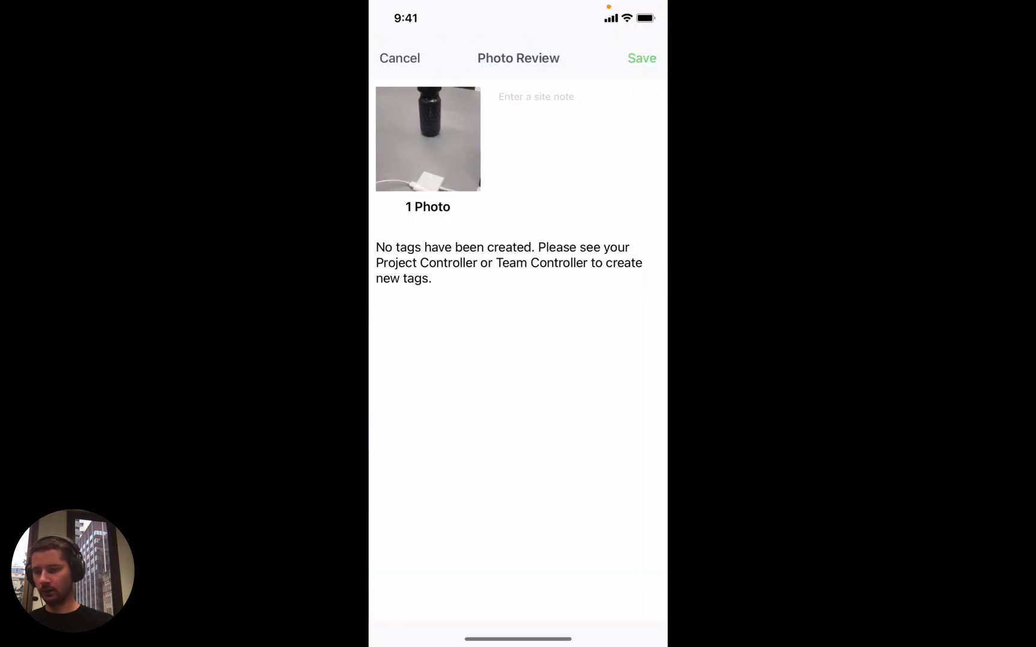
left_click(640, 56)
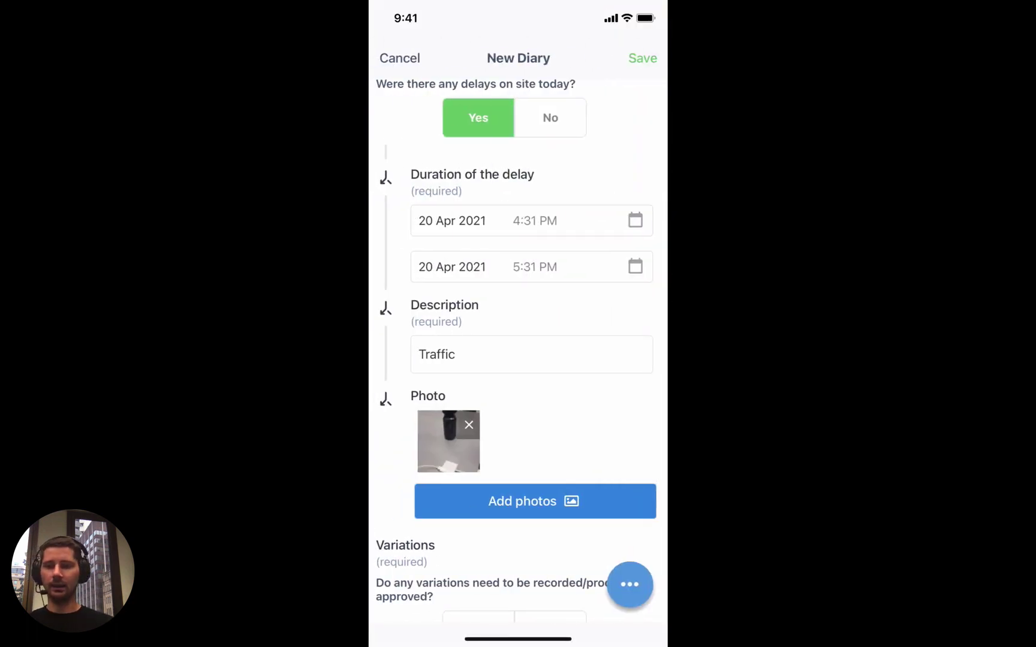
- Switch the mobile Variations answer from Yes to No and submit the diary
scroll(518, 347, "down", 3)
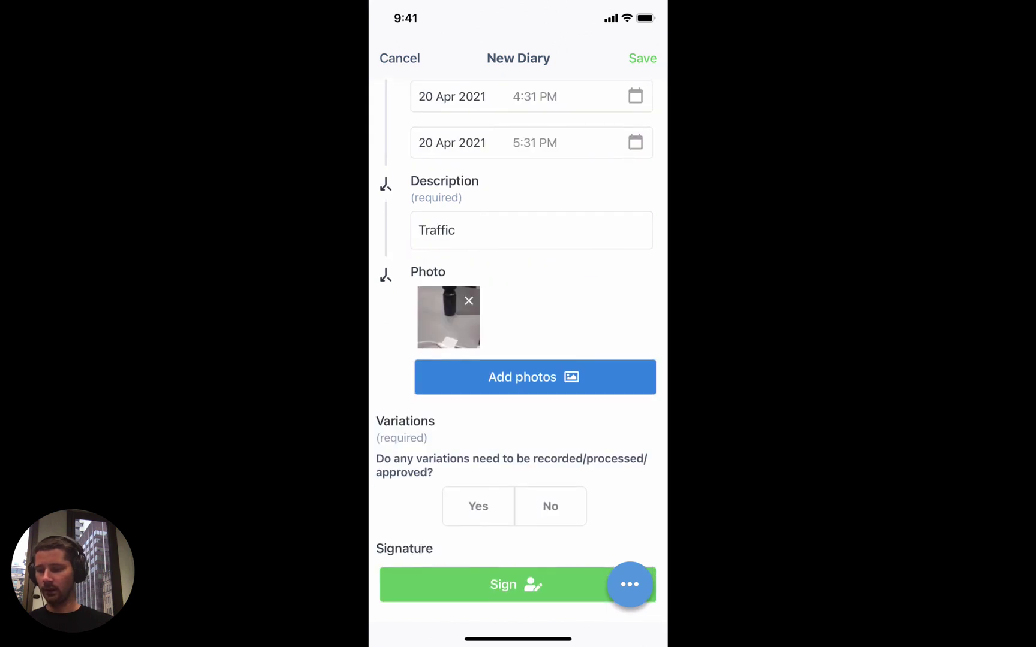
left_click(478, 479)
scroll(517, 360, "down", 2)
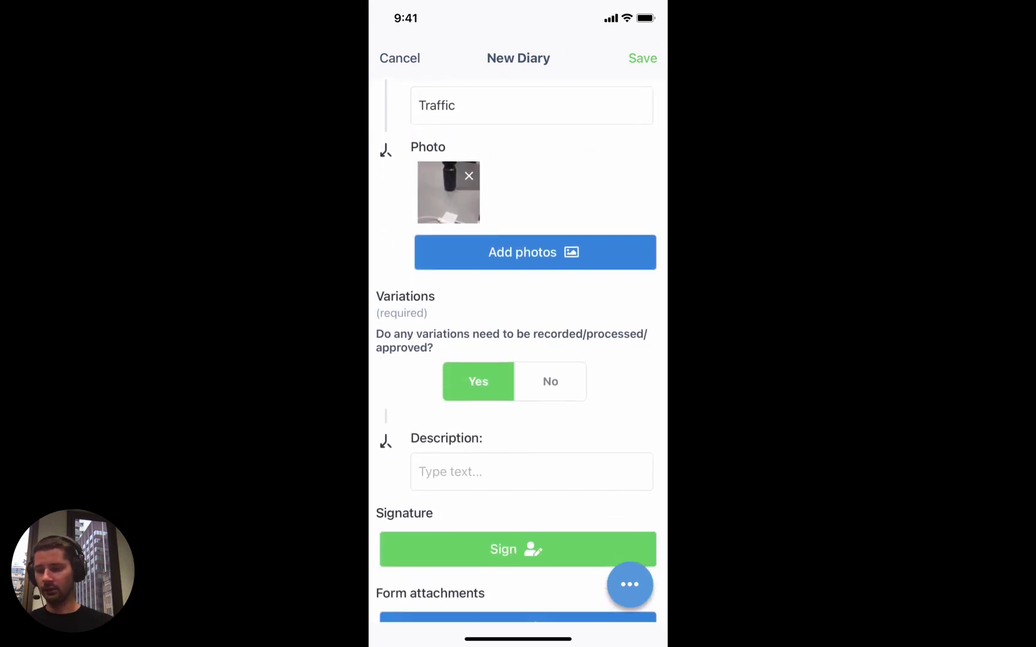
left_click(551, 382)
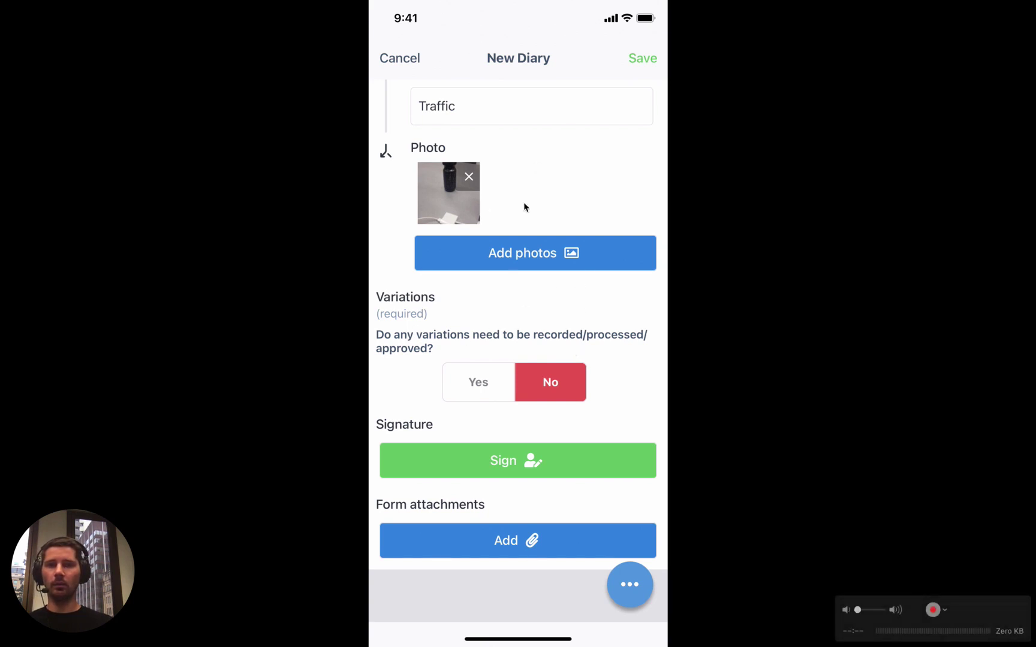
left_click(639, 72)
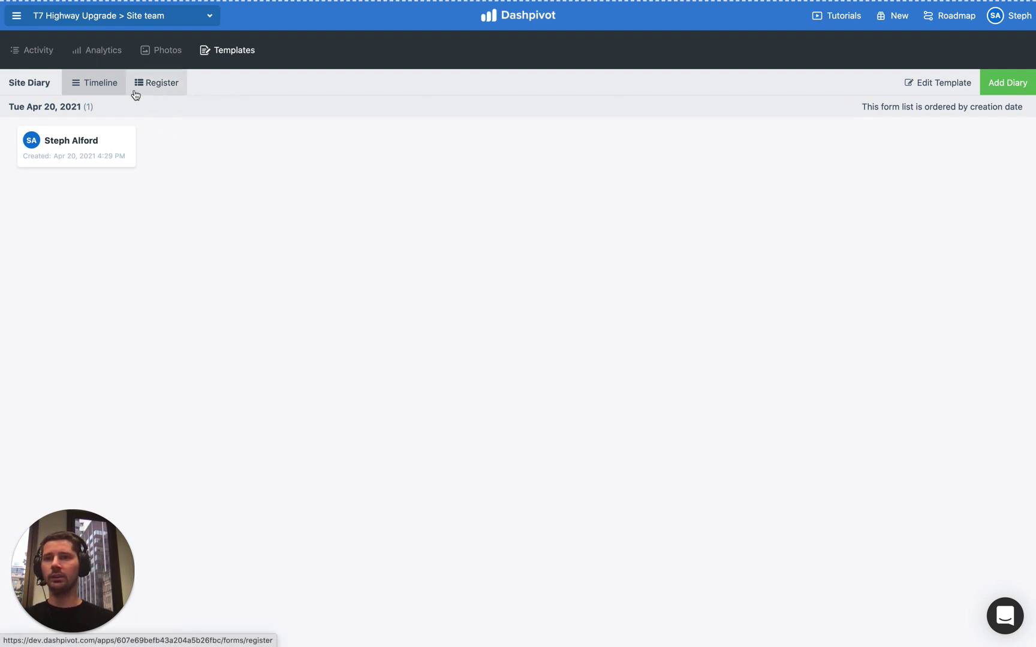
- Switch the Site Diary list to Register view and bring up its Edit Columns settings
left_click(155, 87)
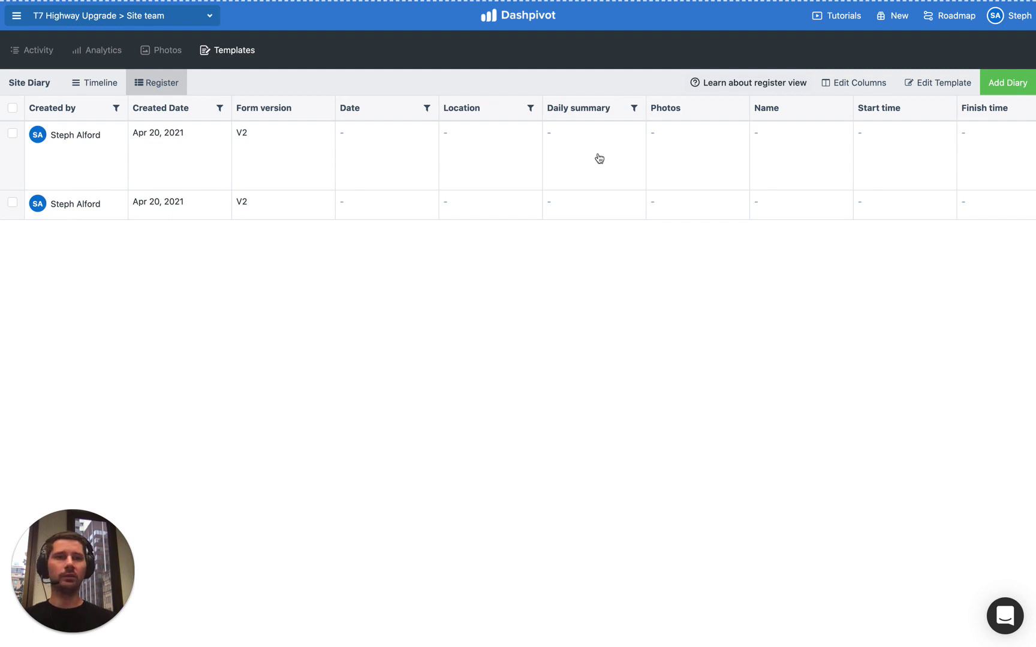
left_click(848, 84)
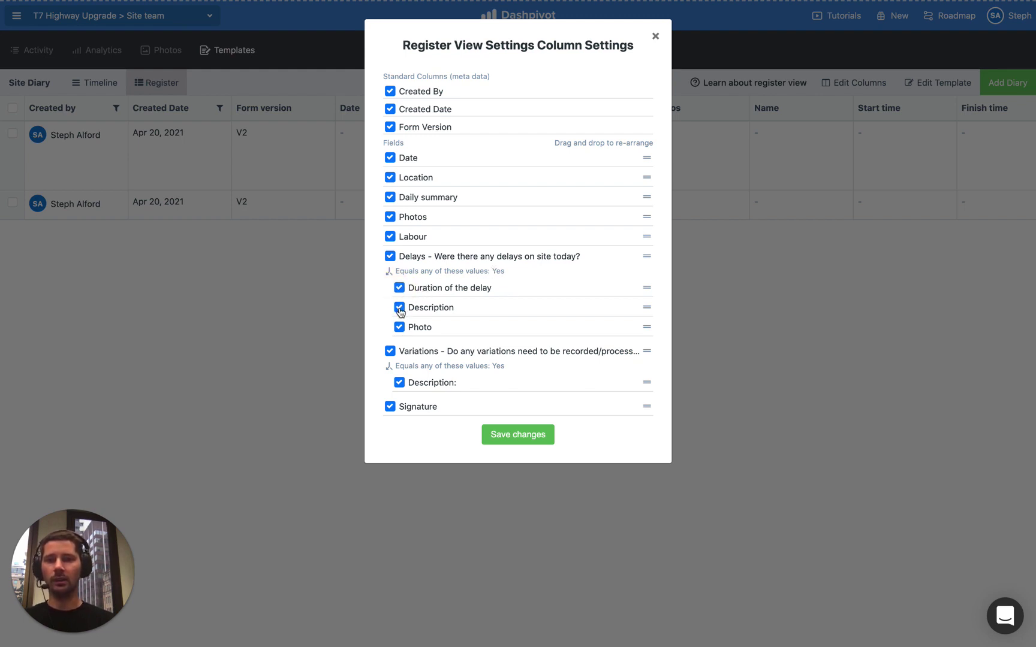
- Toggle Description, Duration of the delay and Labour columns off and on, then save all columns shown
left_click(399, 309)
left_click(399, 288)
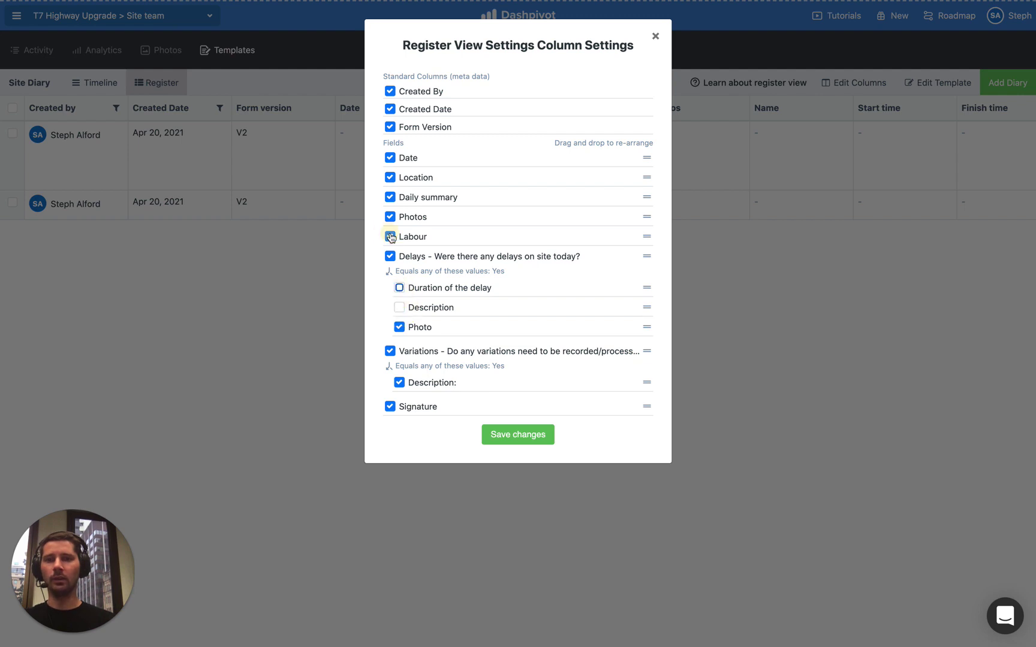
left_click(390, 236)
left_click(399, 288)
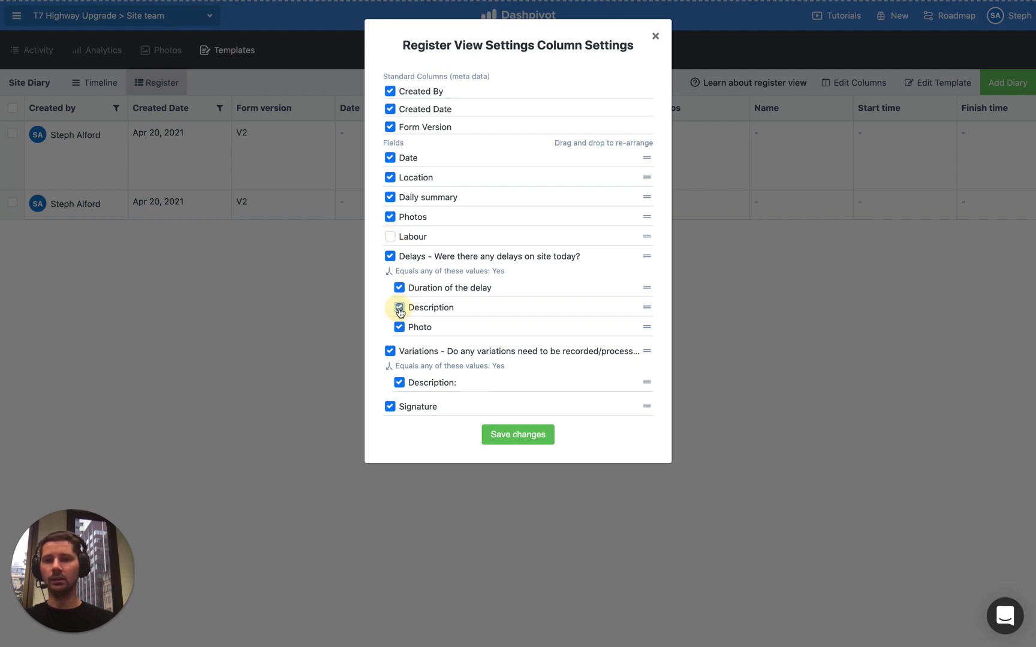
left_click(390, 237)
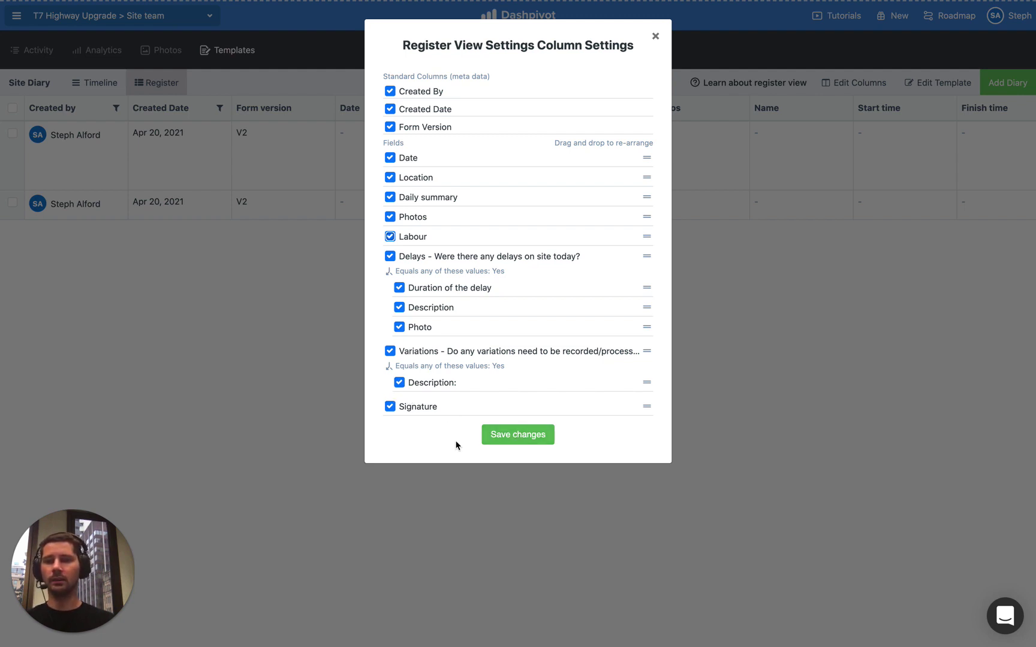
left_click(509, 436)
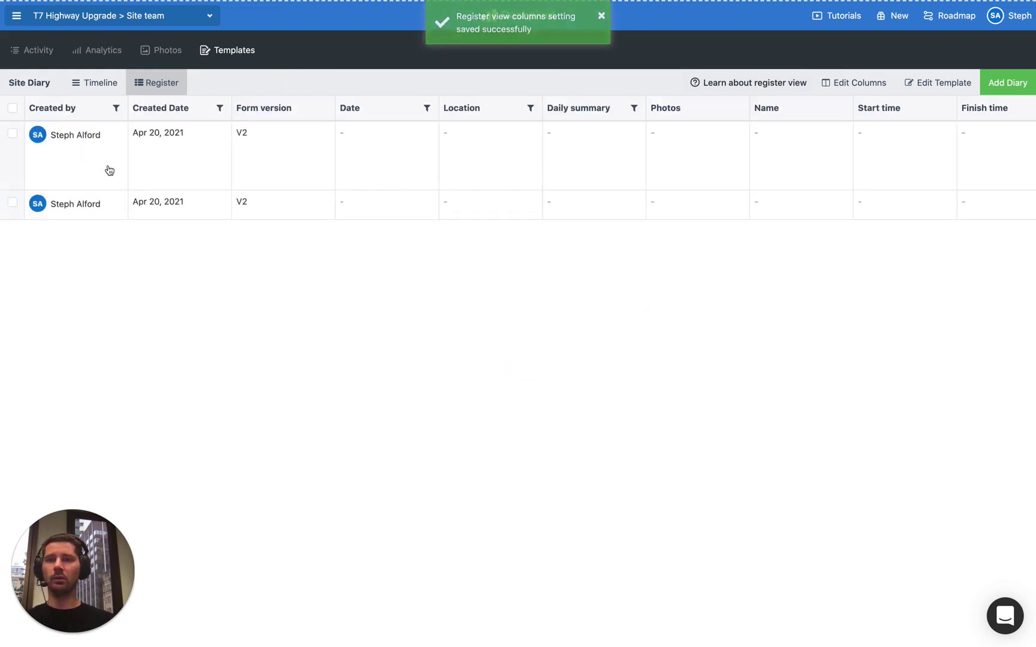
- Review the submitted site diary's delay details, then download it as a PDF
left_click(89, 157)
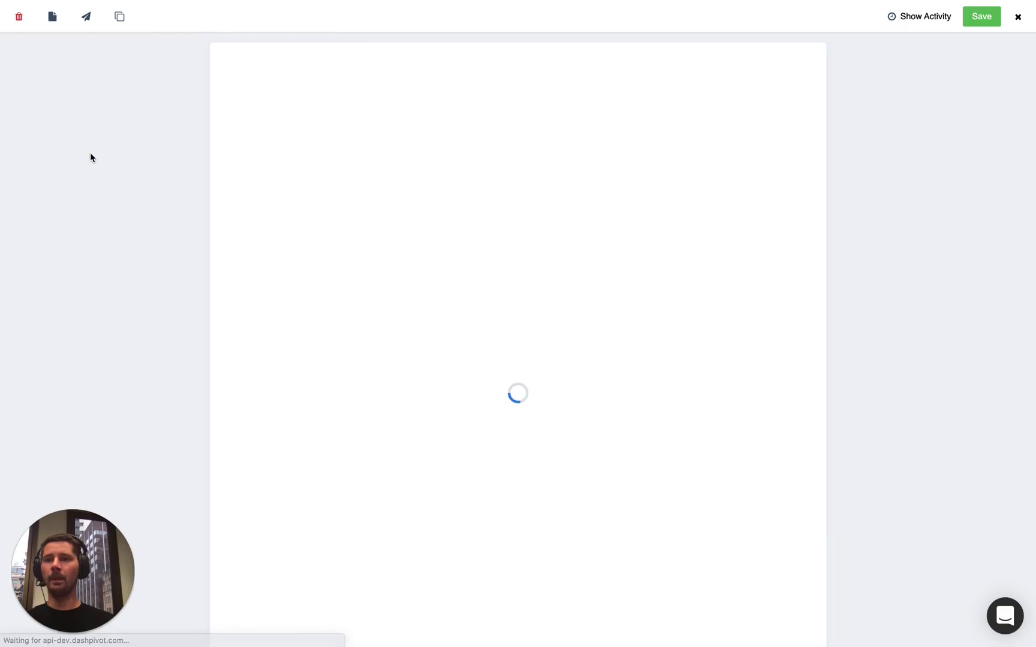
scroll(277, 261, "down", 2)
scroll(276, 259, "down", 6)
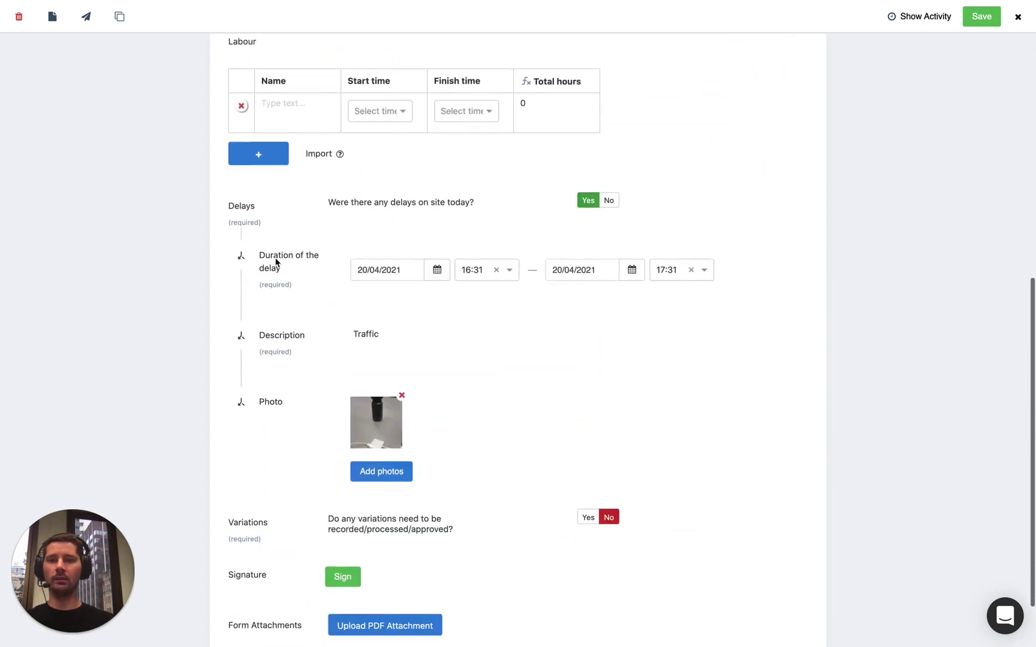
scroll(367, 420, "down", 2)
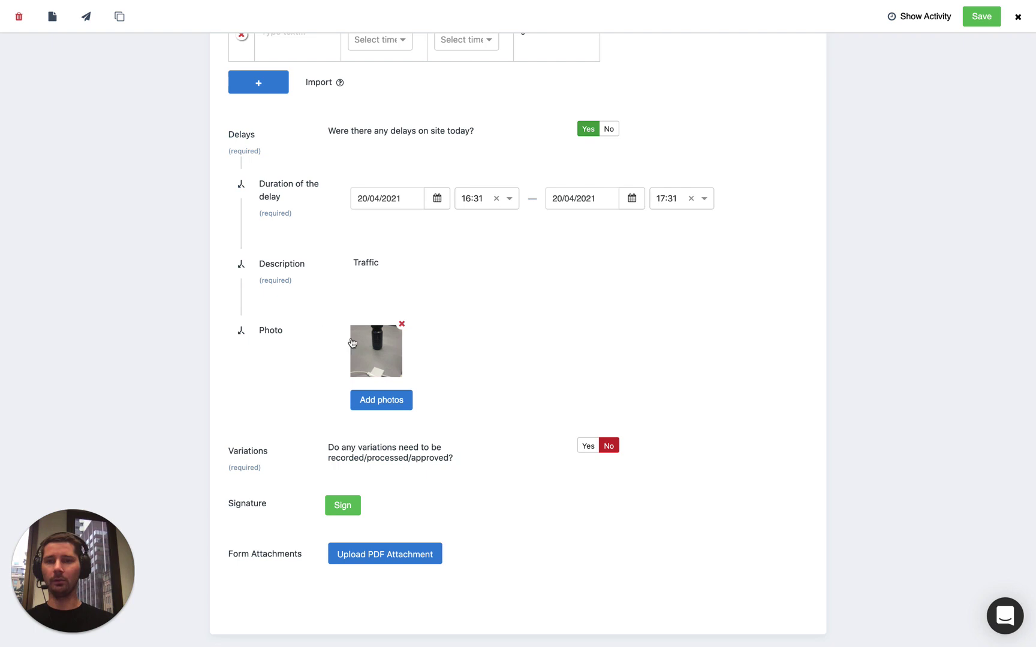
scroll(287, 234, "up", 10)
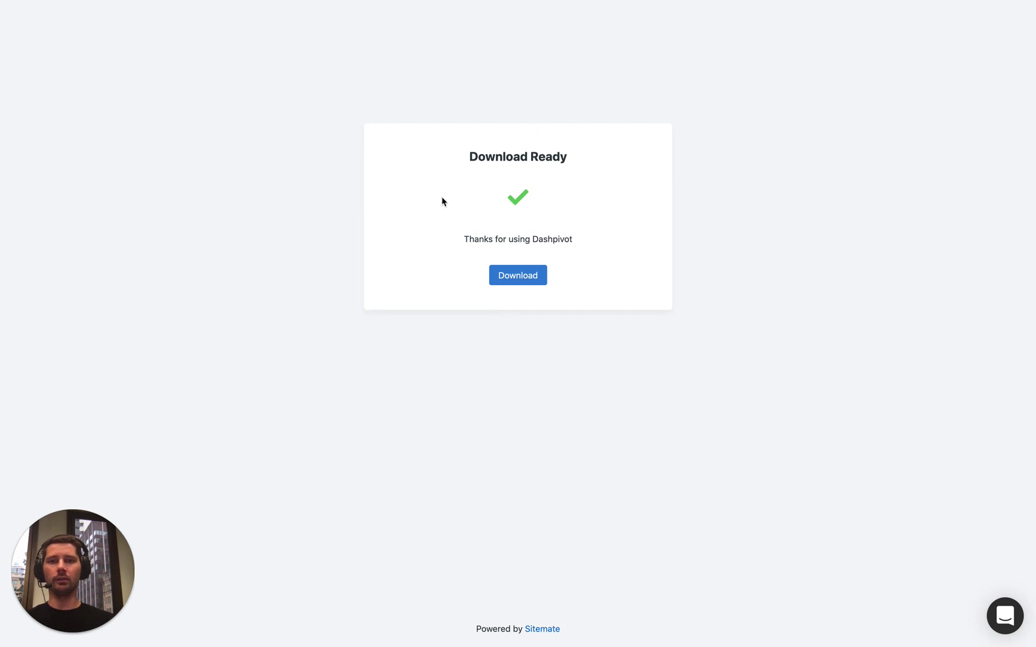
left_click(517, 277)
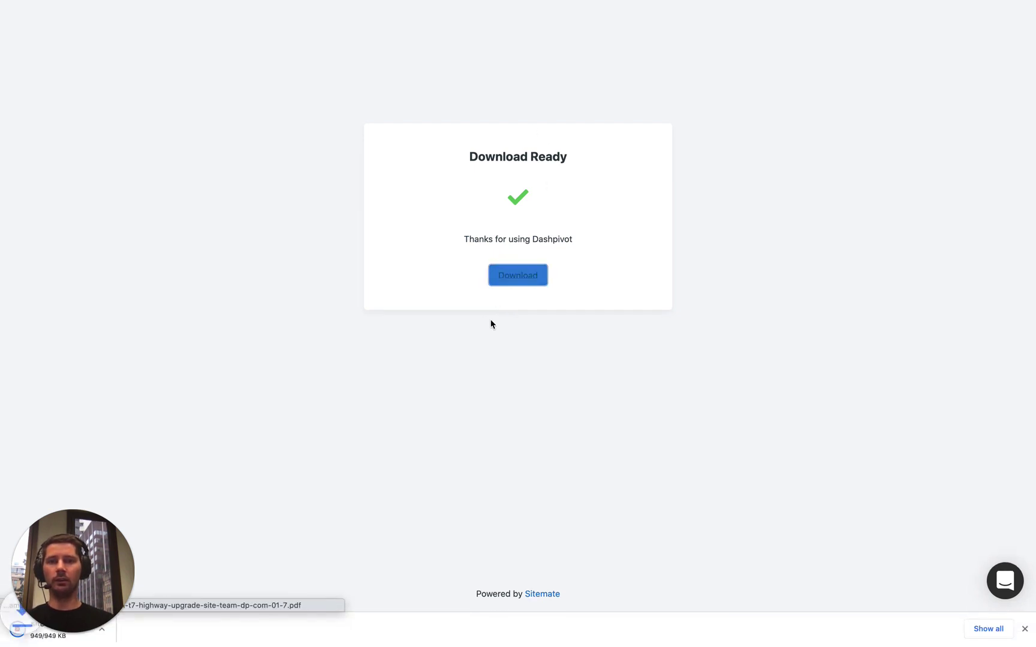
- Inspect the downloaded Site Diary PDF for indented delay details, then close it to return to the register
left_click(81, 634)
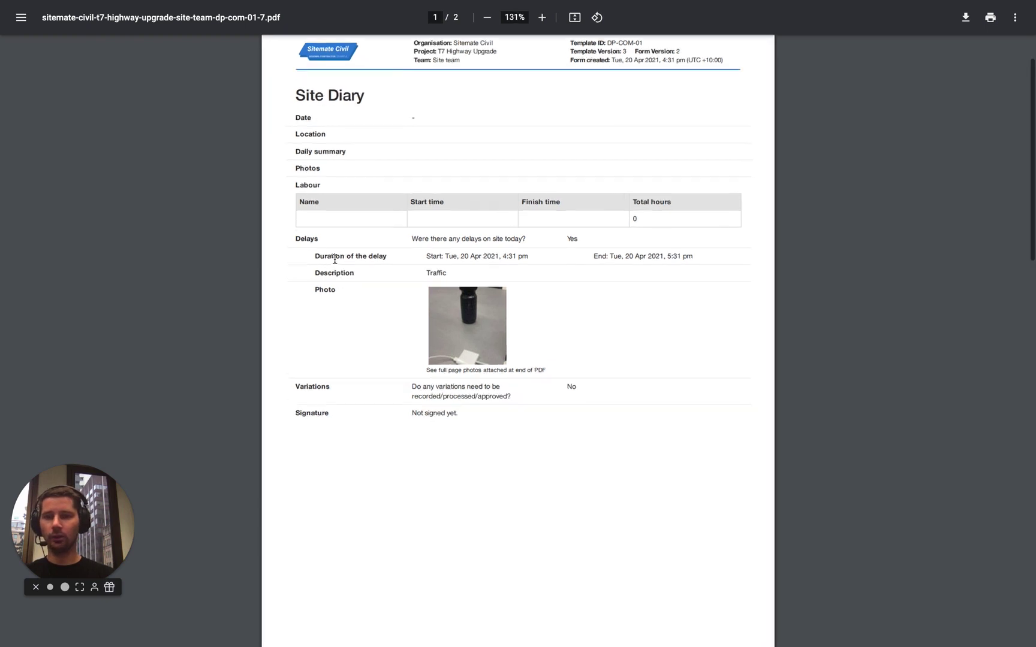
scroll(325, 266, "up", 5, "ctrl")
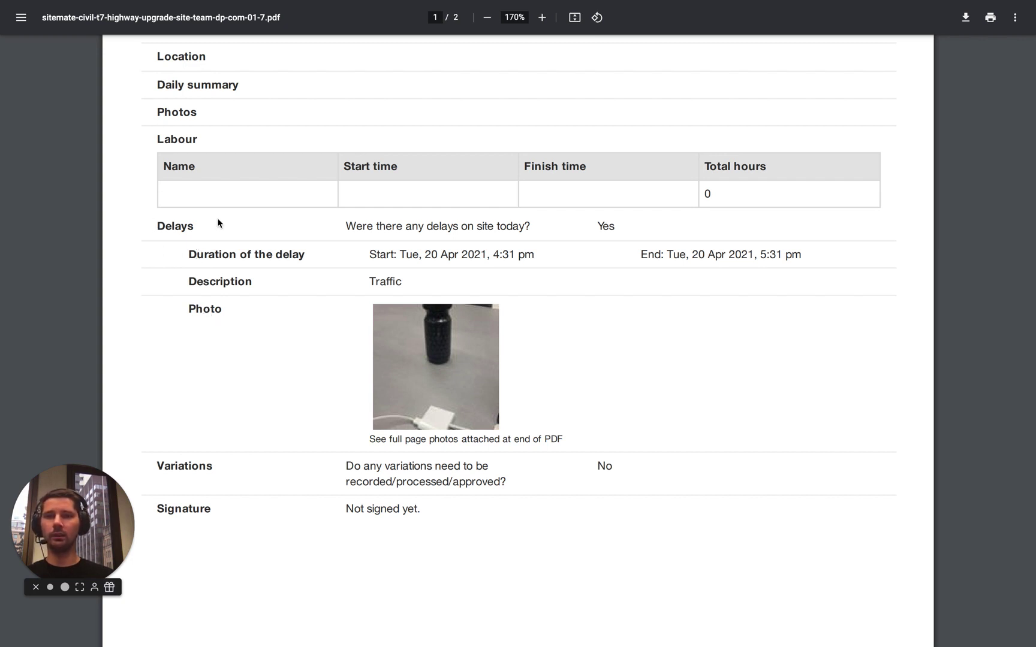
scroll(218, 223, "down", 3)
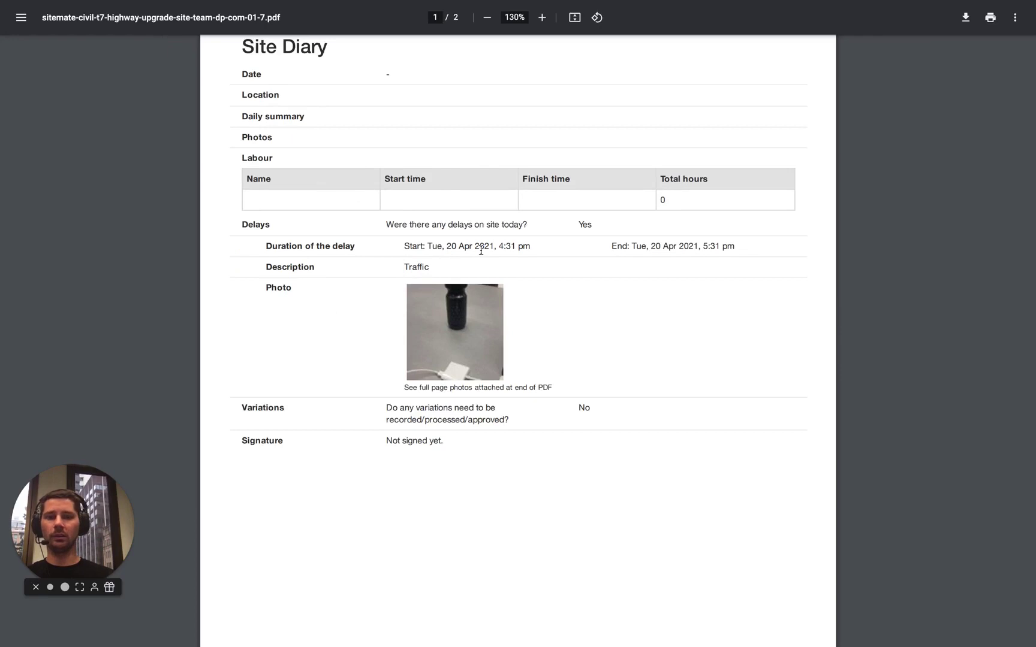
key("ctrl+w")
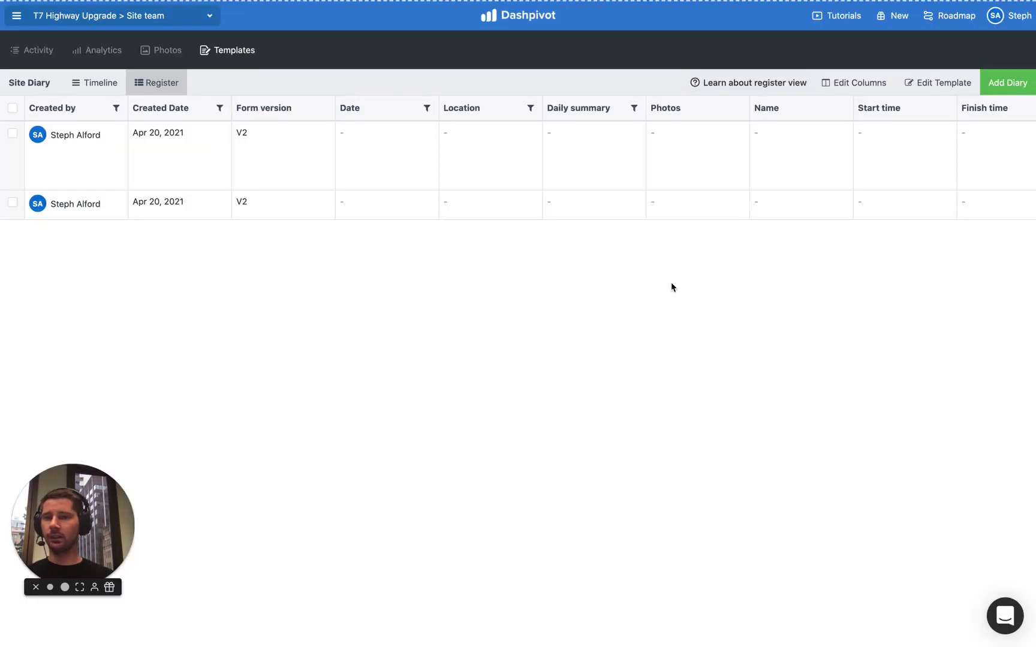